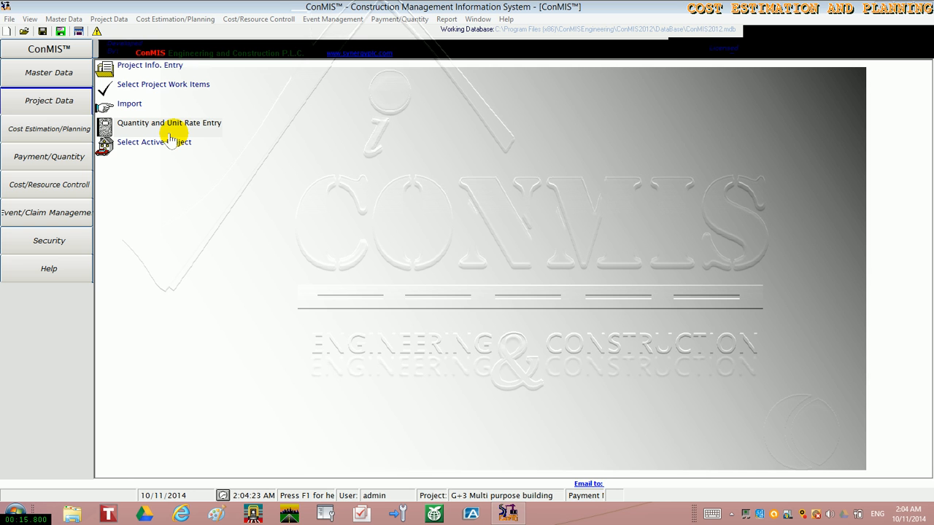
# Step: Open Quantity and Unit Rate Entry for the Finance block section of the Model project
pyautogui.click(44, 108)
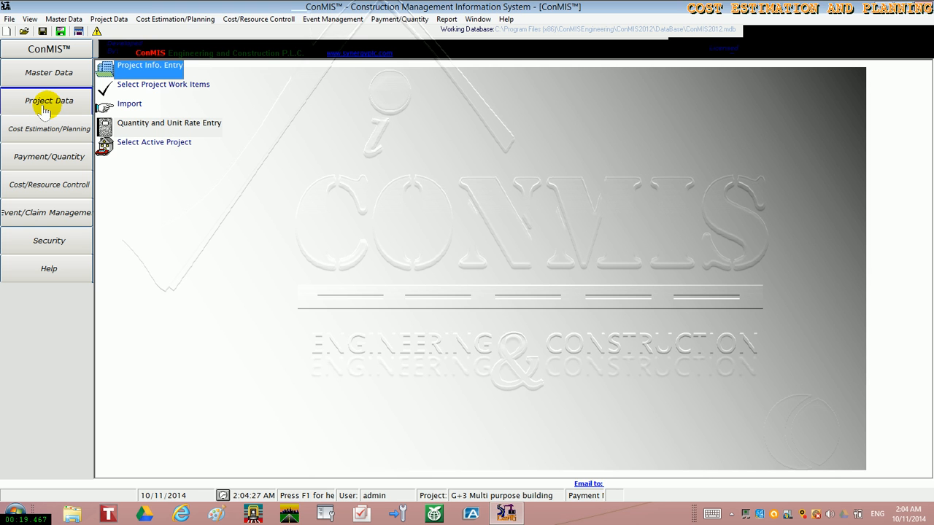
pyautogui.click(117, 130)
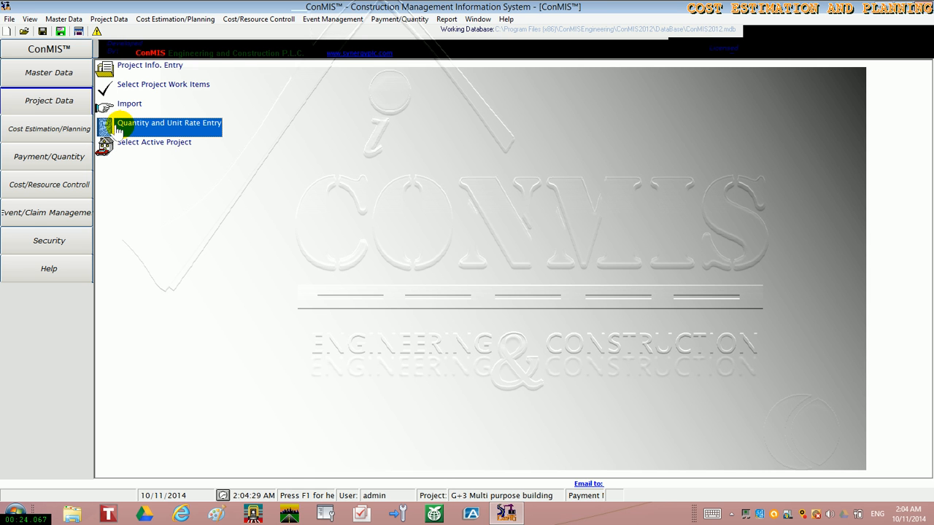
pyautogui.click(117, 130)
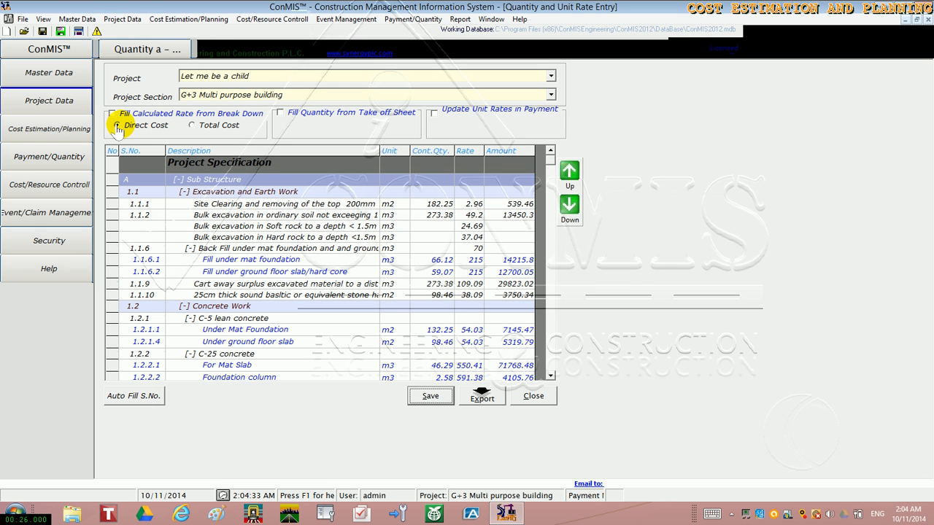
pyautogui.click(248, 77)
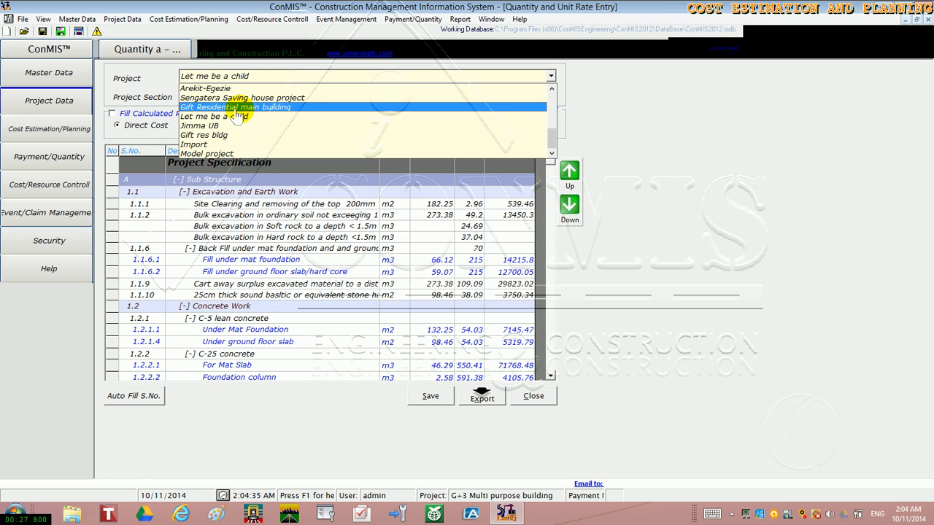
pyautogui.click(223, 155)
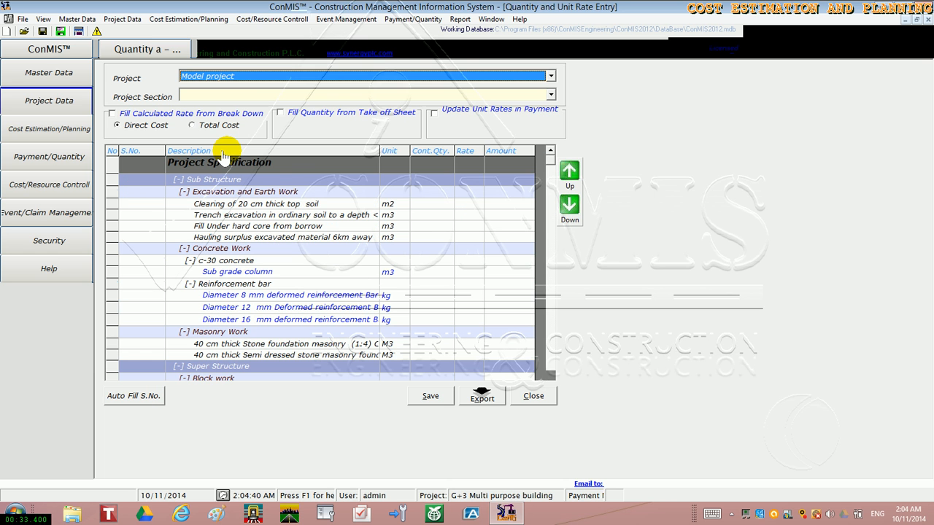
pyautogui.click(247, 96)
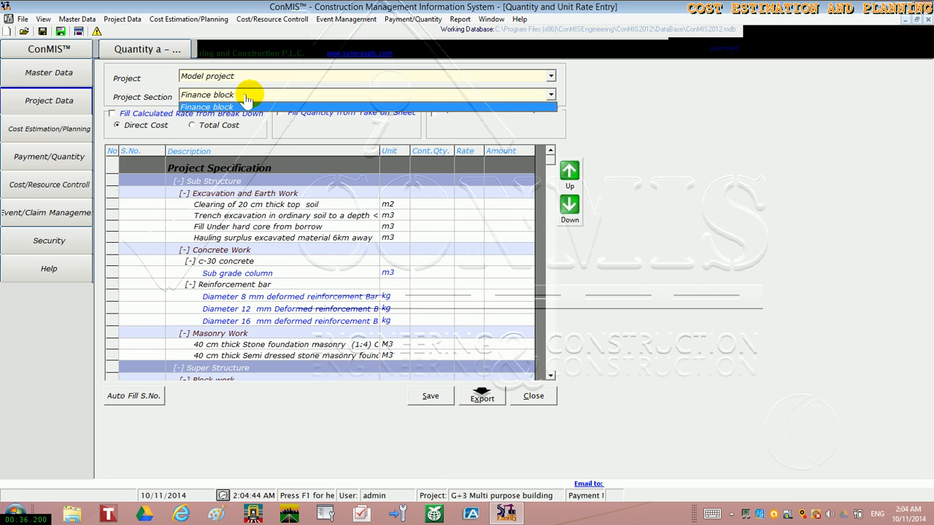
pyautogui.click(247, 106)
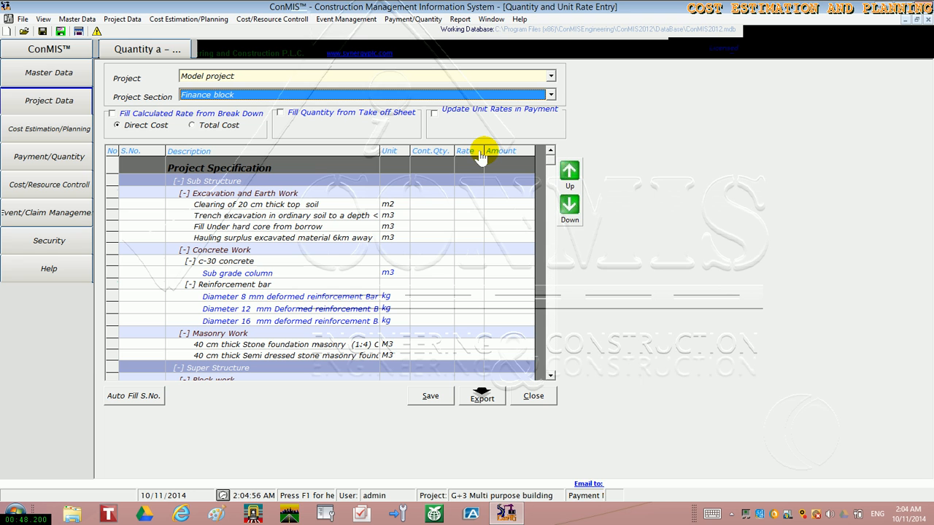
# Step: Widen the Rate column in the work item table
pyautogui.moveTo(482, 156); pyautogui.dragTo(489, 157)
pyautogui.press('super+c')
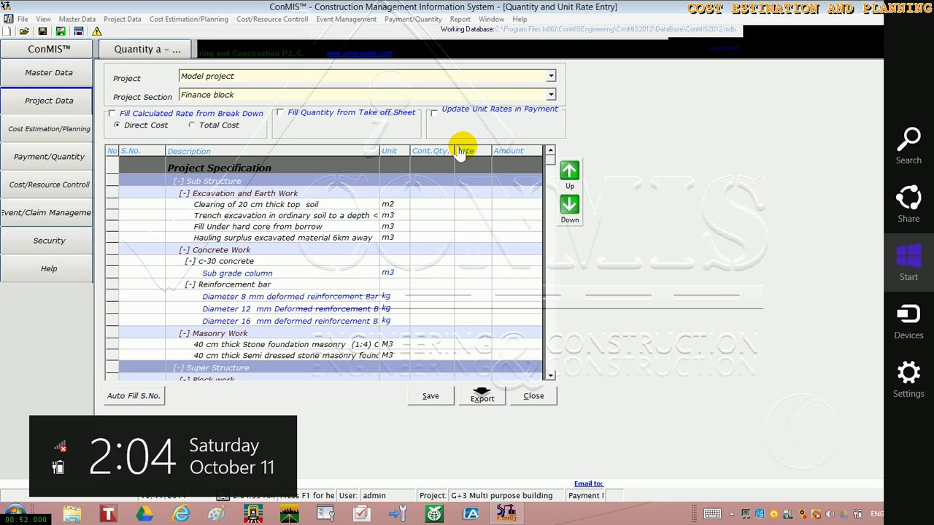
pyautogui.click(442, 184)
pyautogui.click(428, 208)
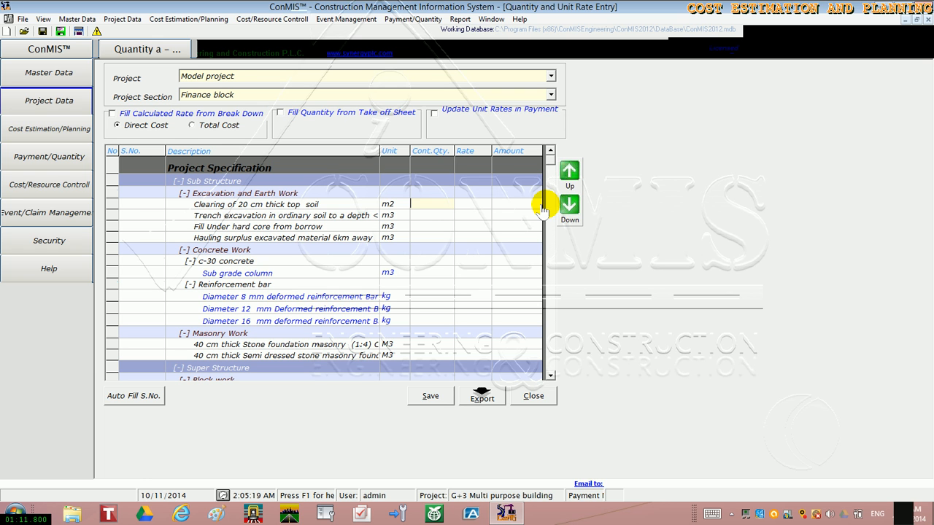
pyautogui.moveTo(487, 159); pyautogui.dragTo(492, 157)
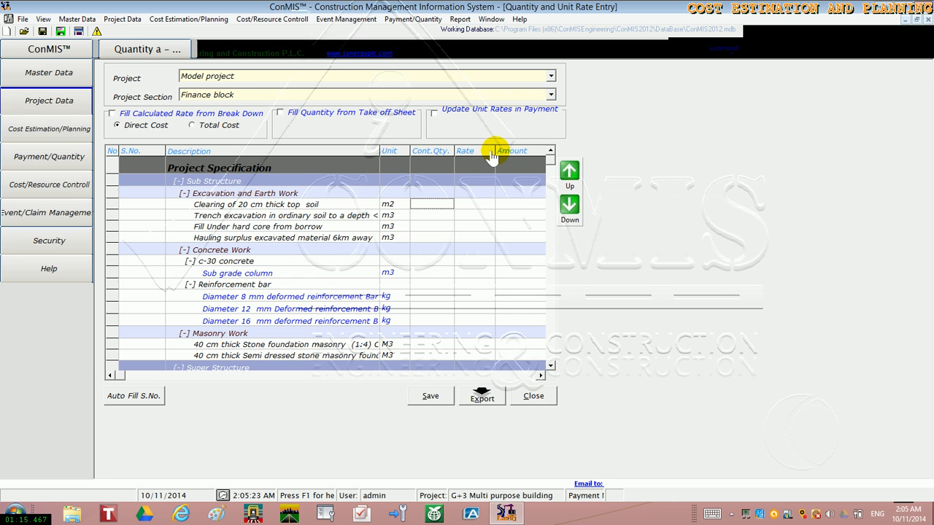
pyautogui.click(476, 208)
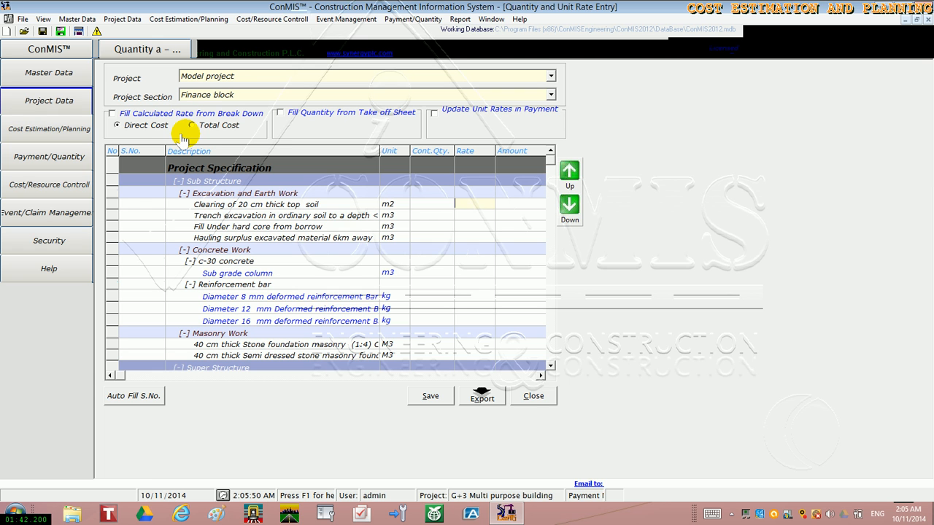
# Step: Fill the work item rates with the direct costs calculated from the breakdown, review them down the list and save
pyautogui.click(110, 114)
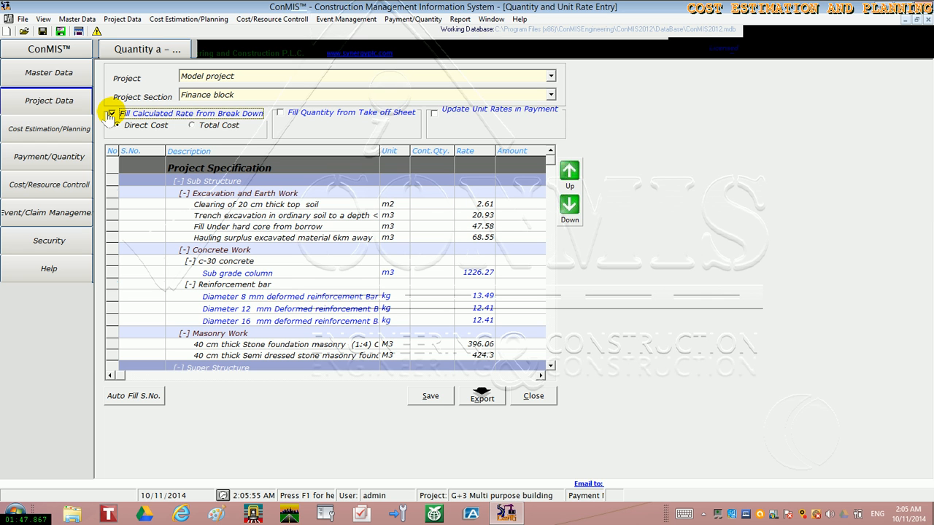
pyautogui.click(548, 364)
pyautogui.click(548, 365)
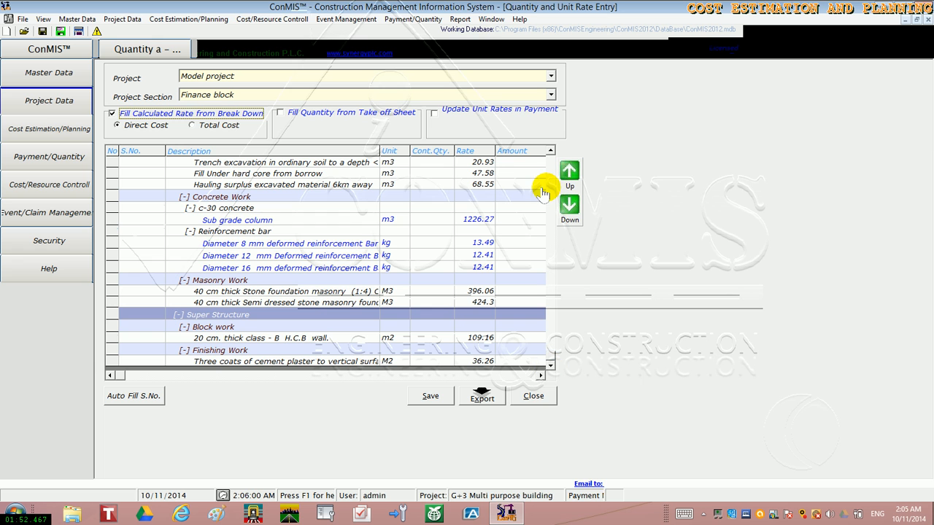
pyautogui.click(549, 152)
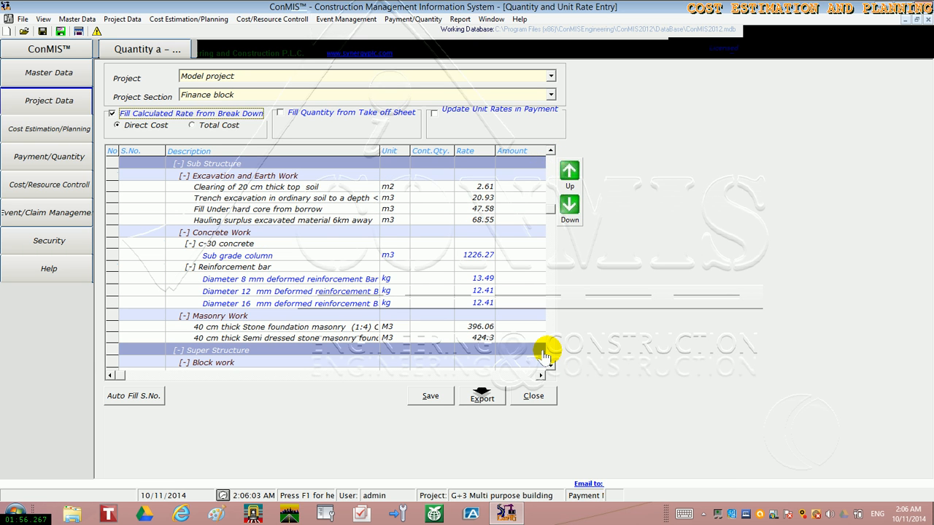
pyautogui.scroll(-1, 549, 370)
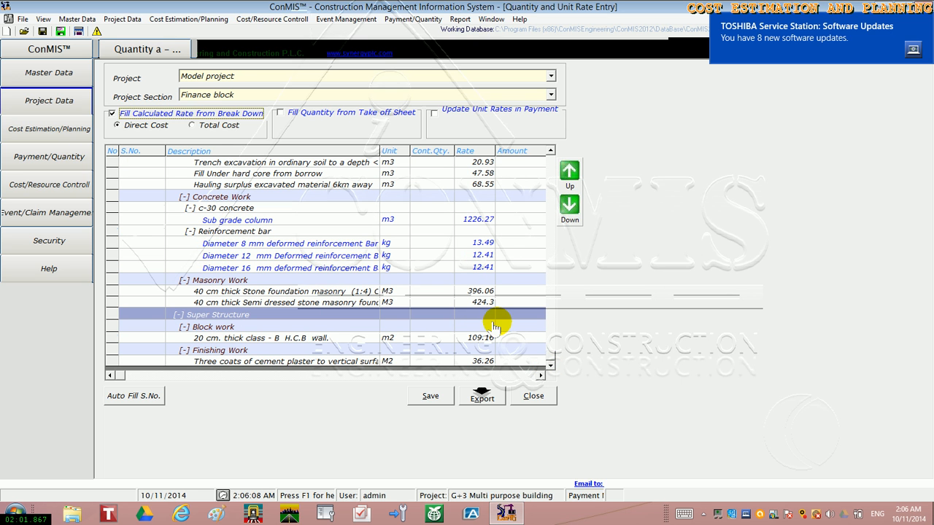
pyautogui.click(550, 151)
pyautogui.click(550, 151)
pyautogui.click(550, 151)
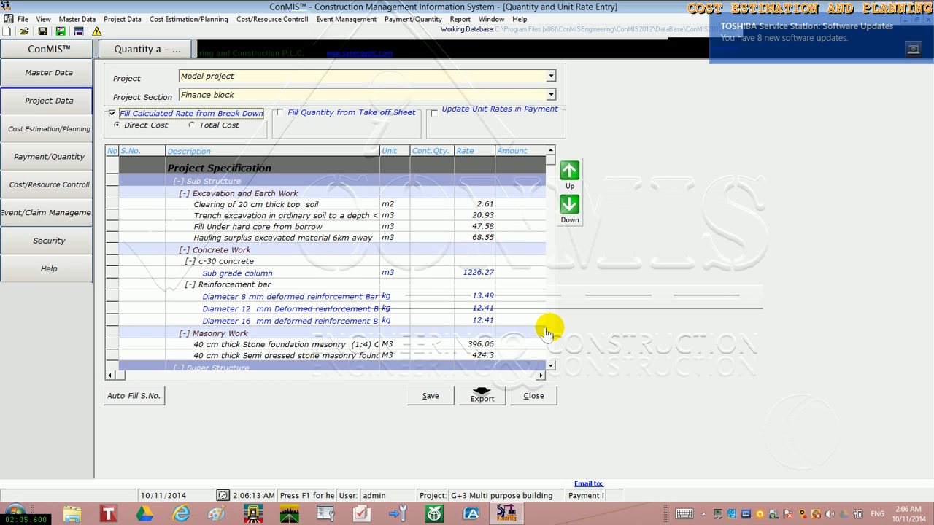
pyautogui.click(550, 365)
pyautogui.click(550, 366)
pyautogui.click(550, 366)
pyautogui.click(550, 365)
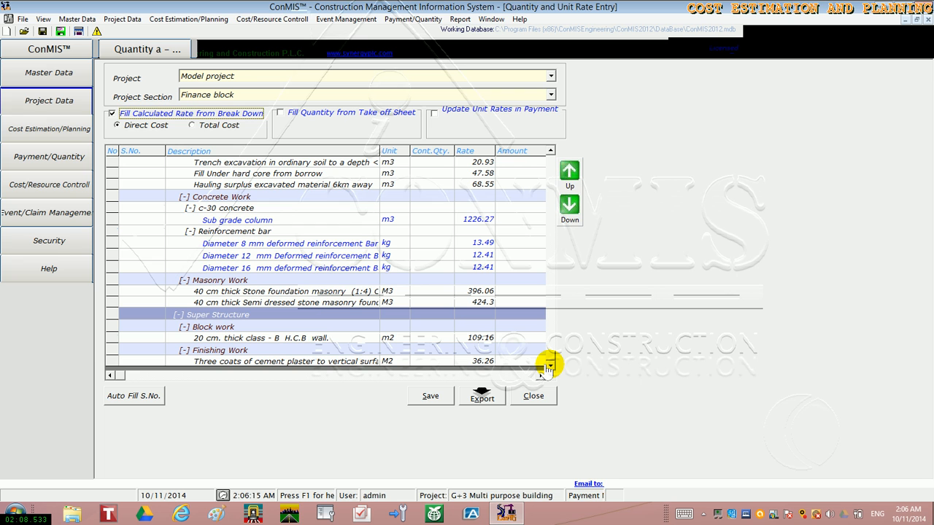
pyautogui.click(437, 396)
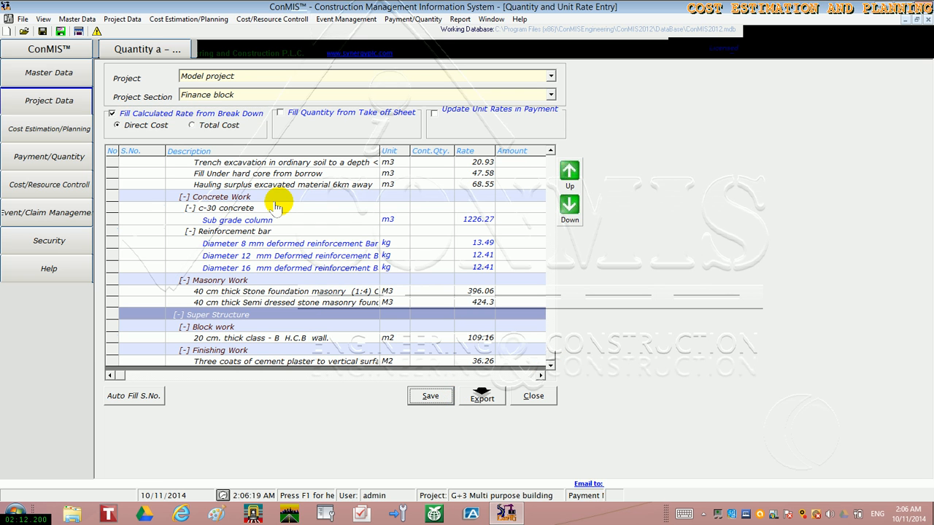
# Step: Open the resource price editor for the Finance block section of the Model project
pyautogui.click(52, 138)
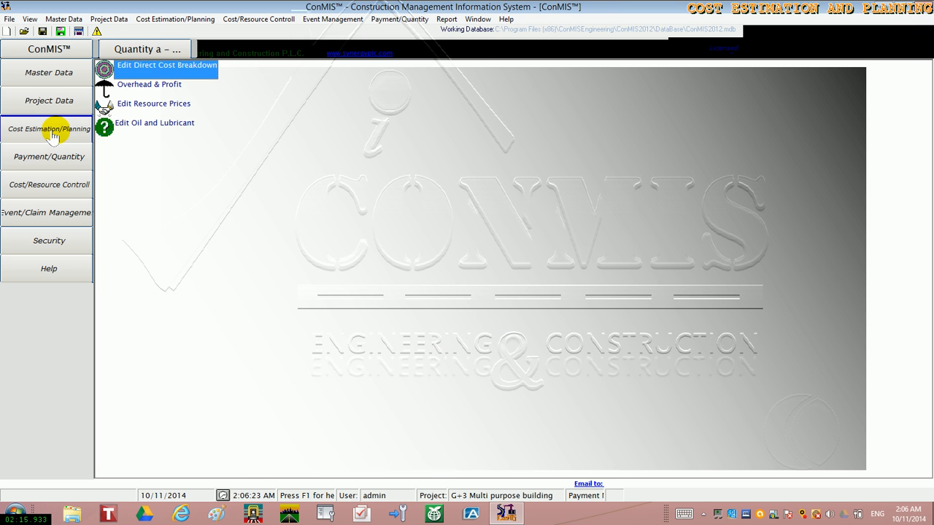
pyautogui.click(129, 108)
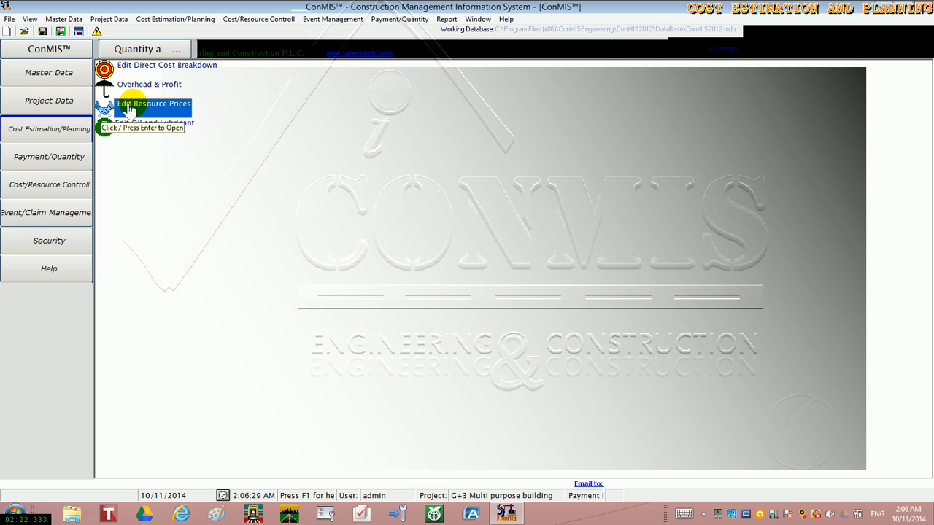
pyautogui.click(129, 107)
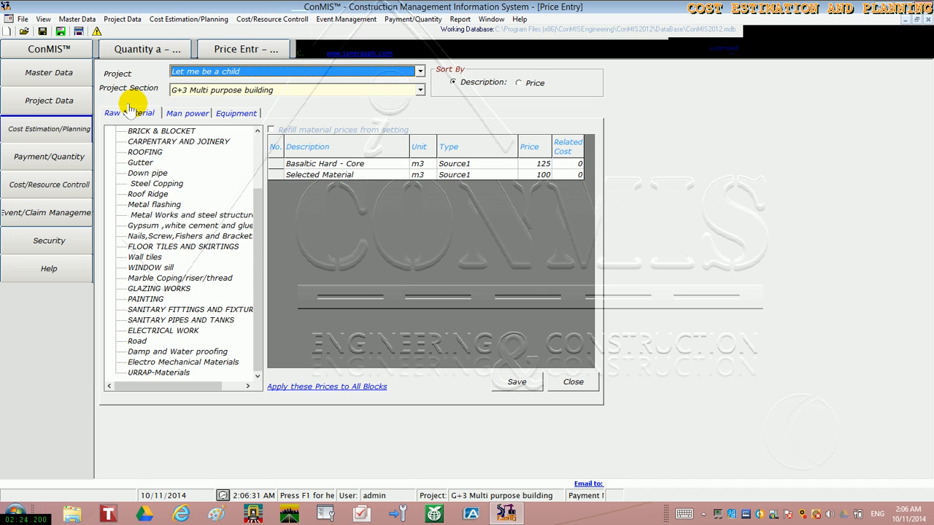
pyautogui.click(240, 76)
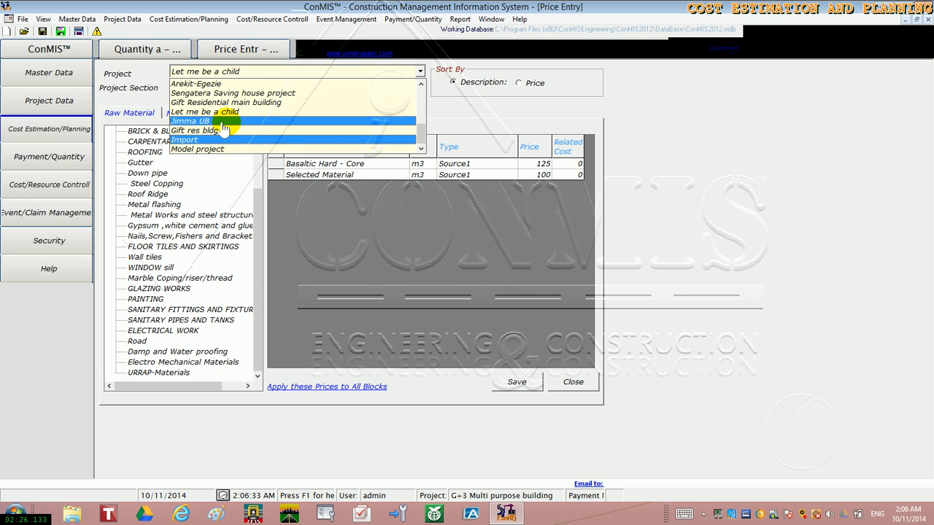
pyautogui.click(212, 149)
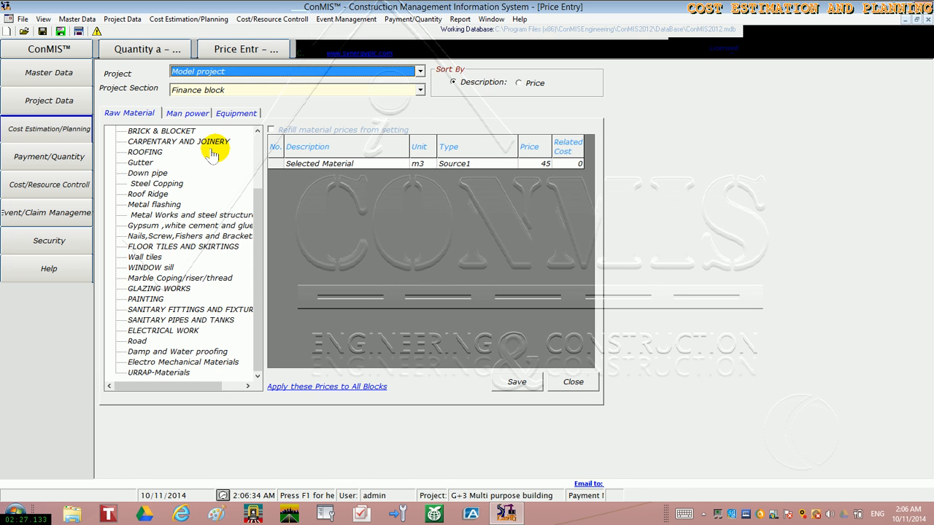
pyautogui.click(225, 90)
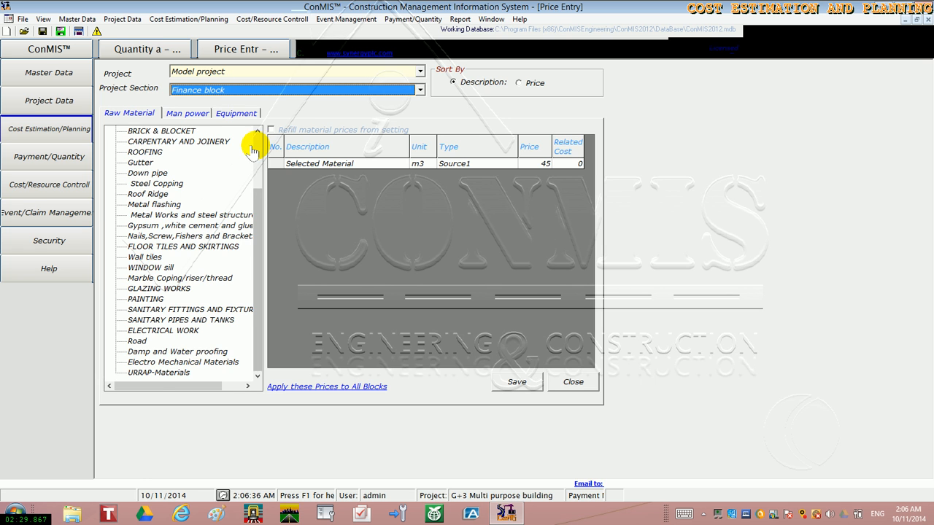
pyautogui.scroll(3, 253, 144)
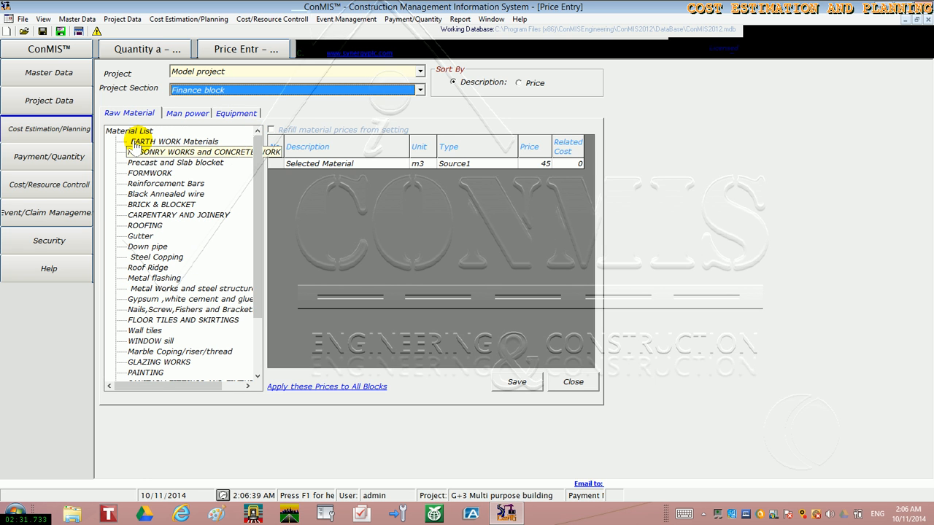
# Step: Look through the manpower and equipment price categories, and return to the raw materials
pyautogui.click(150, 115)
pyautogui.click(188, 114)
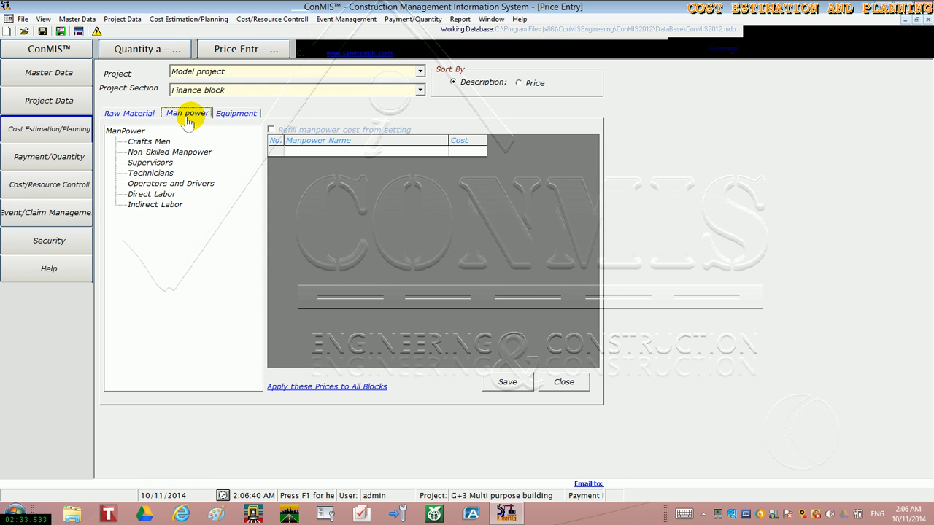
pyautogui.click(232, 115)
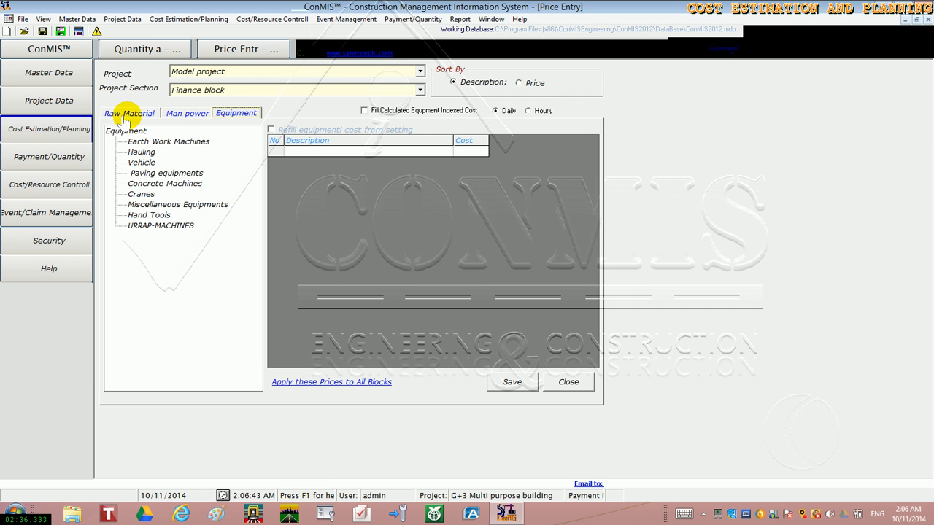
pyautogui.click(127, 115)
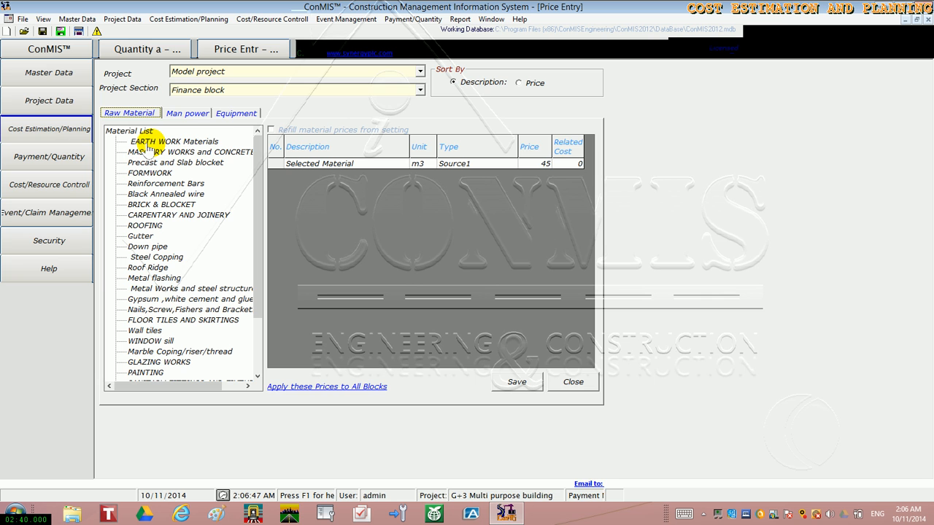
# Step: Set the price of Selected Material under EARTH WORK Materials to 125 and save it
pyautogui.click(148, 144)
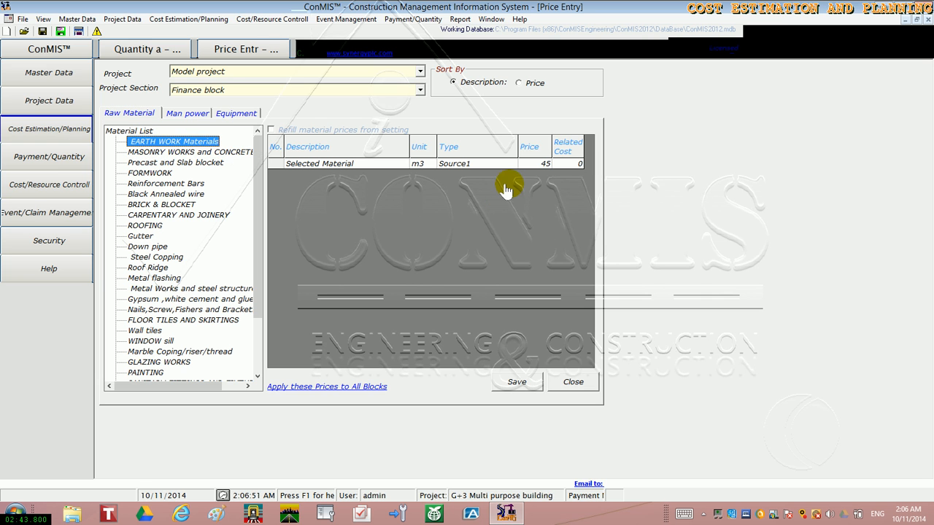
pyautogui.click(535, 169)
pyautogui.click(535, 169)
pyautogui.write('12')
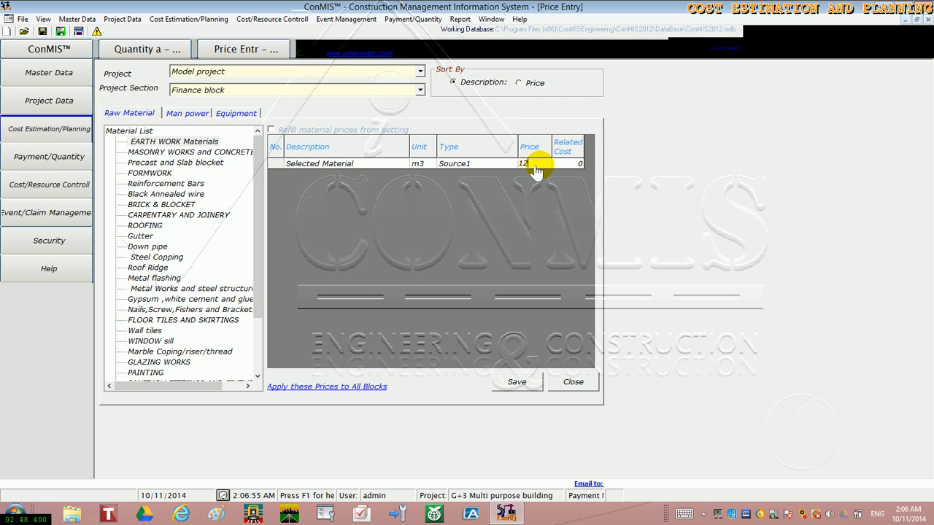
pyautogui.write('5')
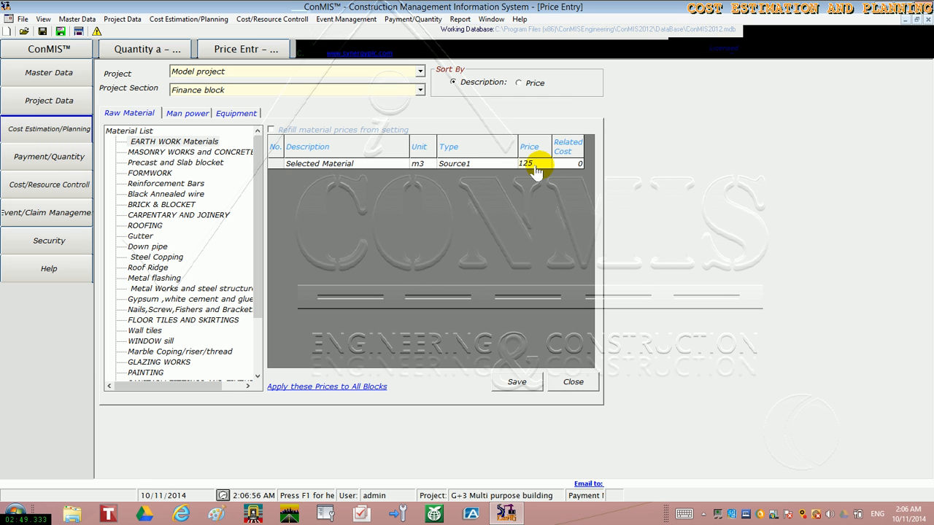
pyautogui.click(516, 372)
# Step: Set the masonry and concrete material prices to 375 for sand, 280 for stone, 350 for aggregate and 225 for cement, and save
pyautogui.click(222, 151)
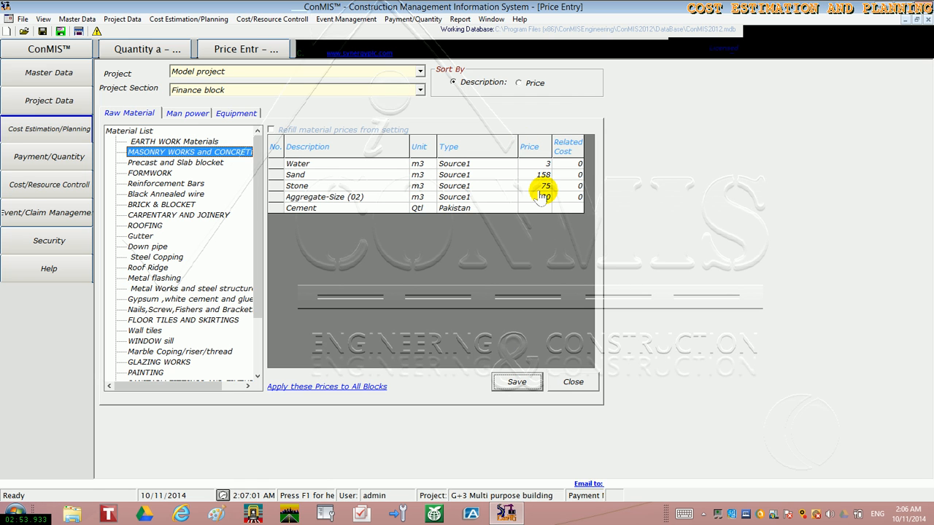
pyautogui.click(537, 175)
pyautogui.doubleClick(538, 181)
pyautogui.doubleClick(538, 204)
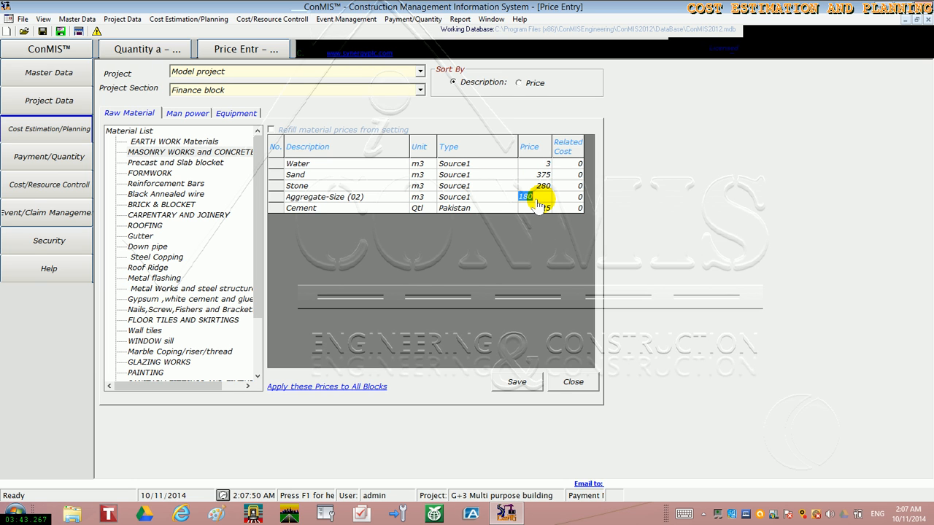
pyautogui.write('350')
pyautogui.click(539, 213)
pyautogui.doubleClick(539, 213)
pyautogui.click(508, 388)
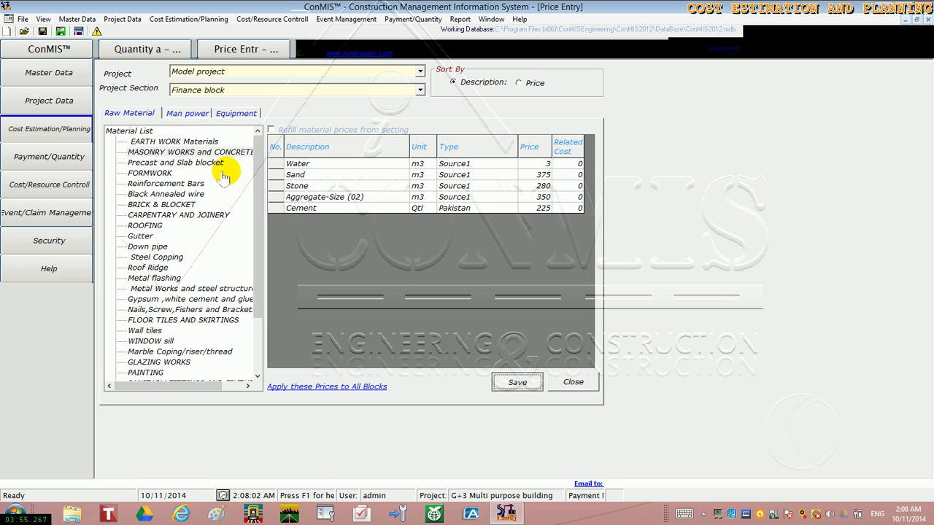
# Step: Set the daily costs of Carpenter I and Mason II in the Crafts Men manpower category to 150 each
pyautogui.click(181, 116)
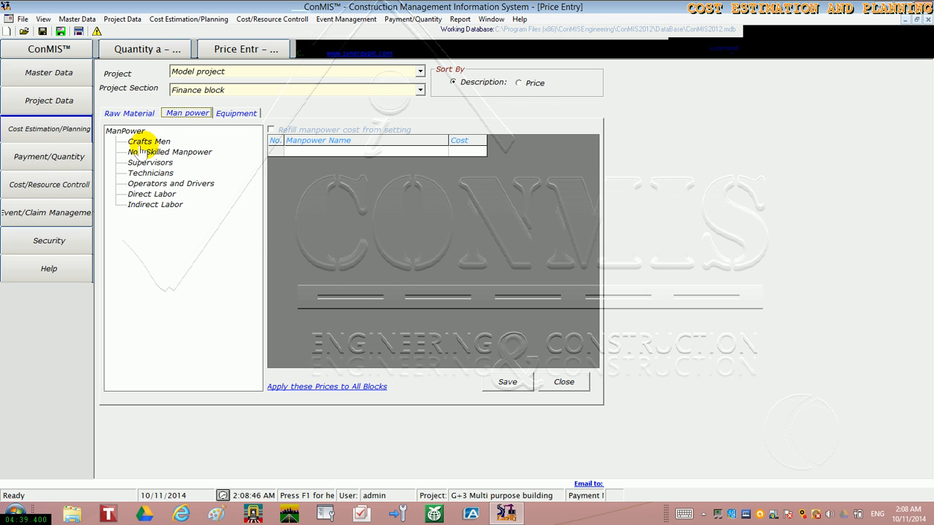
pyautogui.click(144, 143)
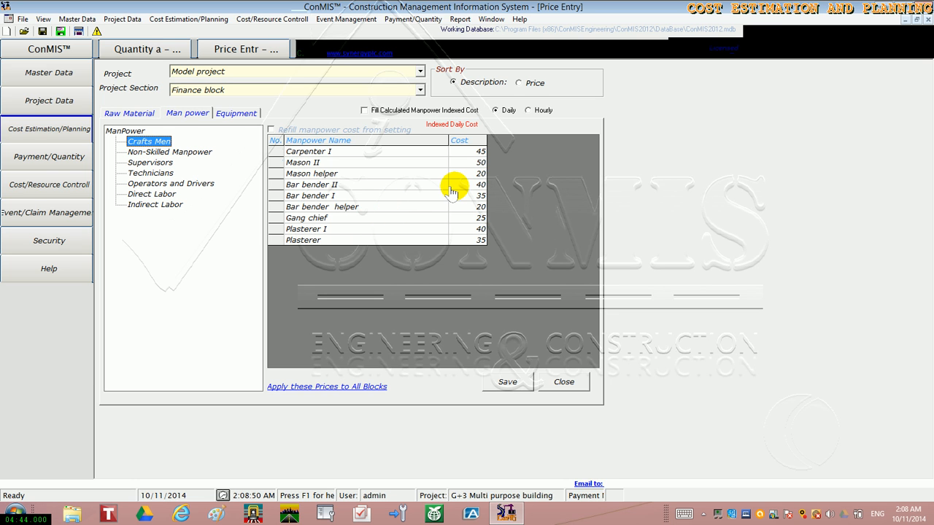
pyautogui.click(474, 152)
pyautogui.doubleClick(474, 152)
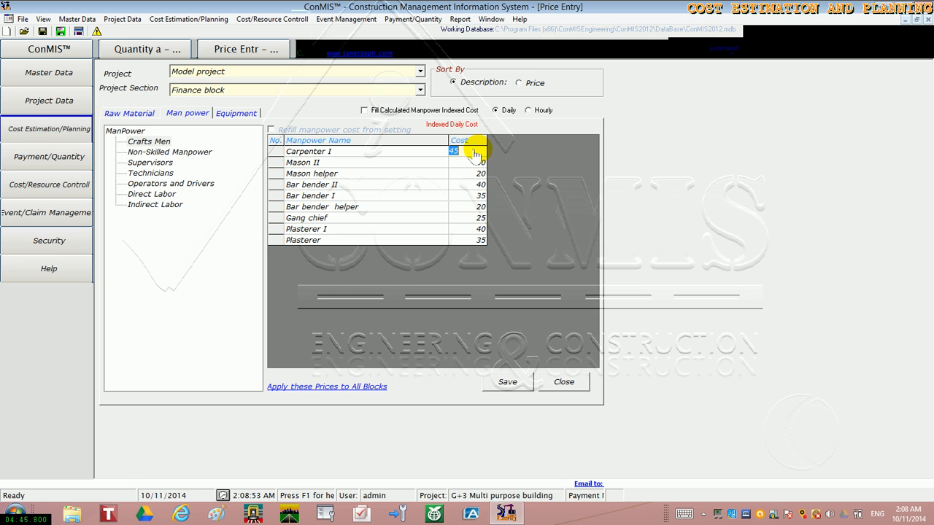
pyautogui.write('150')
pyautogui.doubleClick(473, 162)
pyautogui.write('50')
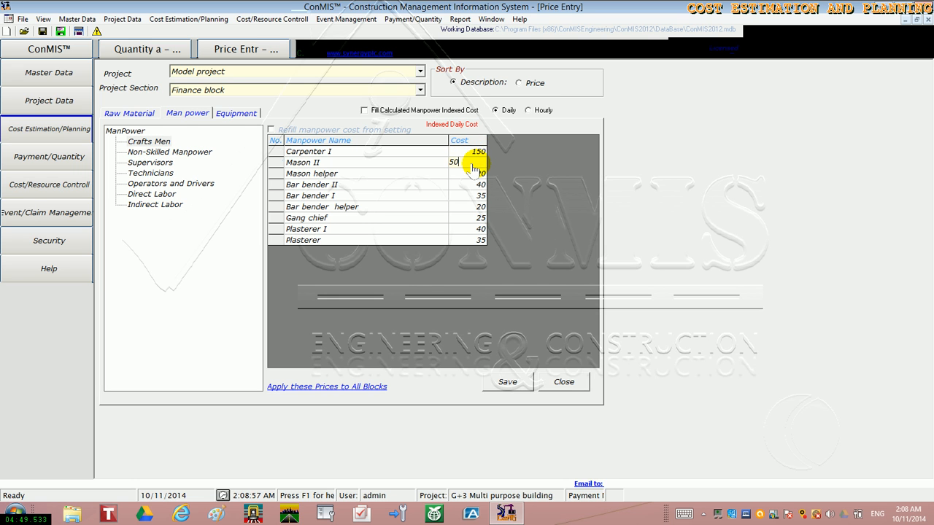
pyautogui.click(451, 167)
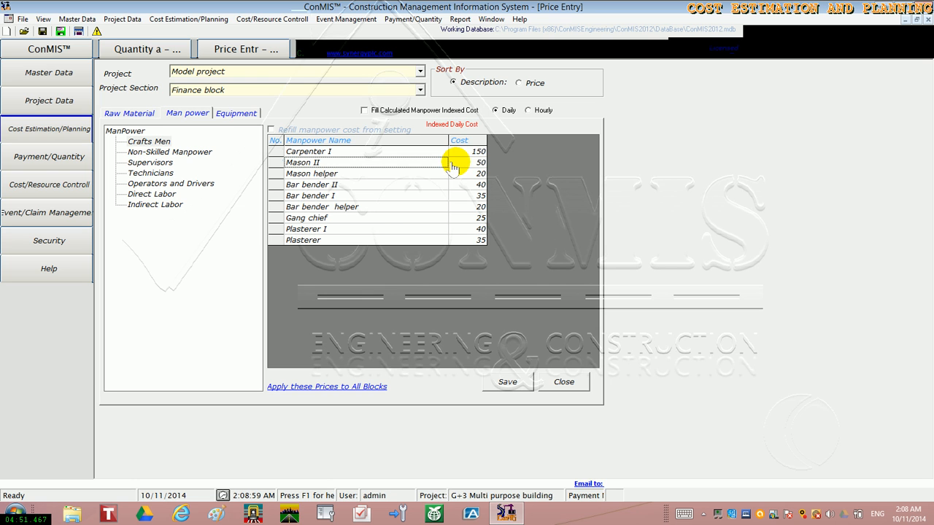
pyautogui.doubleClick(457, 167)
pyautogui.write('50')
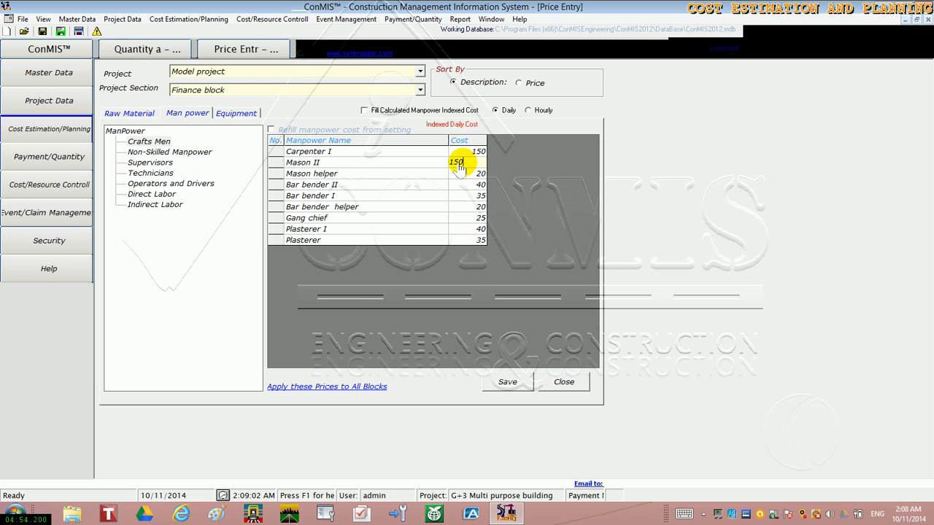
# Step: Set the Crafts Men costs from Mason helper down to Plasterer to 120, 140, 120, 70, 80, 150 and 125, and save
pyautogui.click(460, 176)
pyautogui.doubleClick(460, 179)
pyautogui.write('120')
pyautogui.click(462, 185)
pyautogui.press('BackSpace')
pyautogui.press('BackSpace')
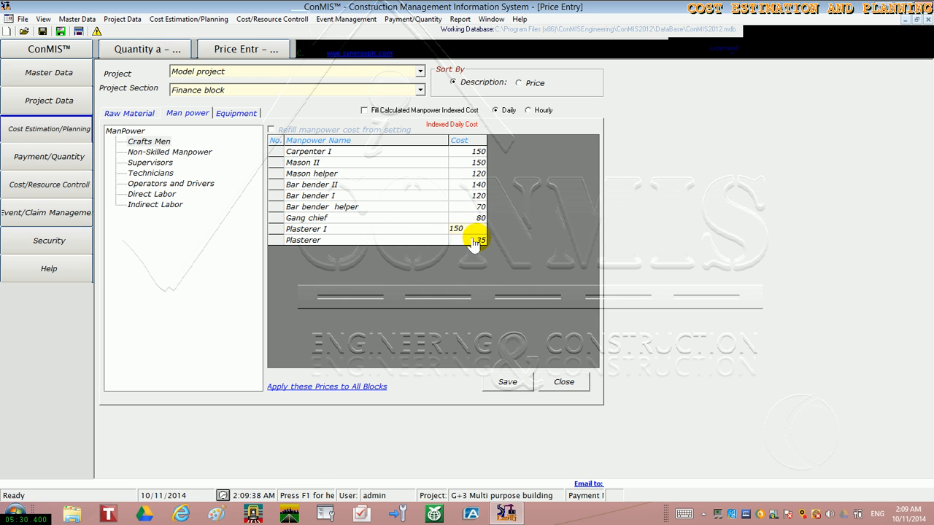
pyautogui.click(473, 240)
pyautogui.write('125')
pyautogui.click(505, 383)
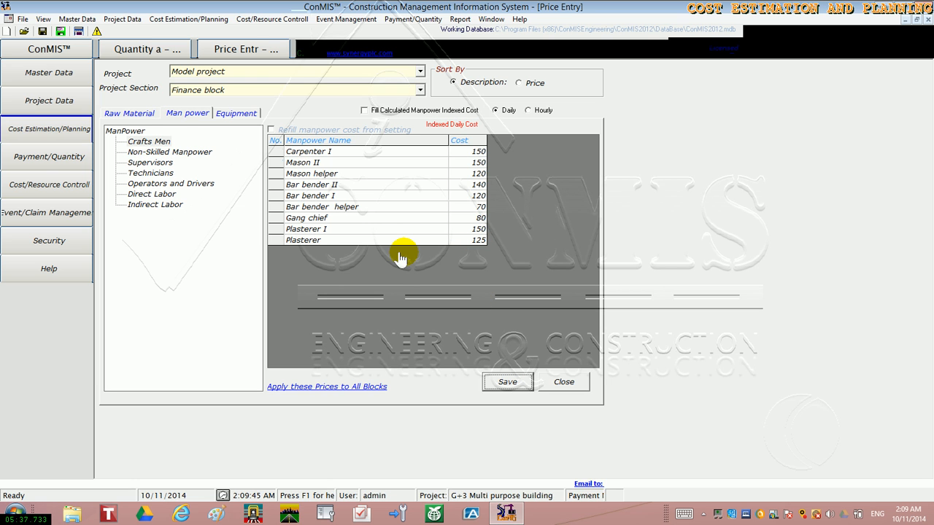
# Step: Set the daily cost of DL I under Non-Skilled Manpower to 70 and save it
pyautogui.click(170, 151)
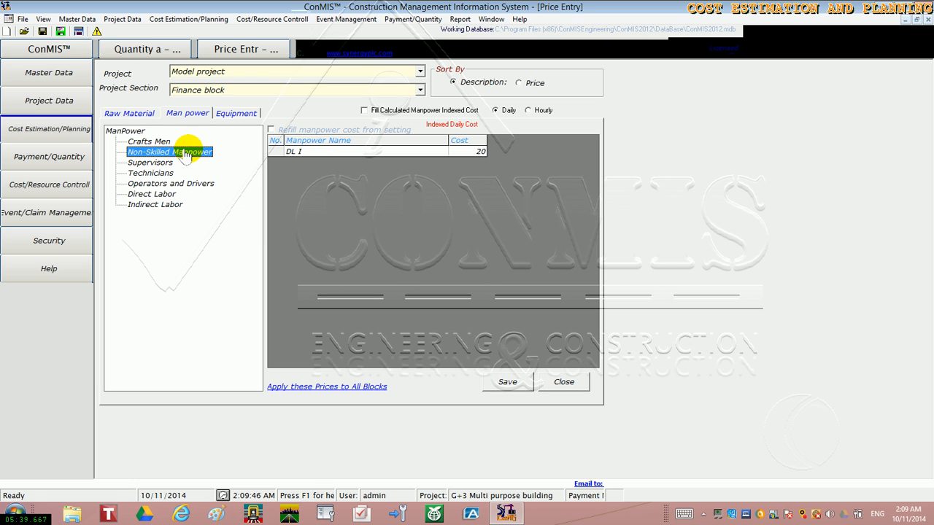
pyautogui.click(463, 152)
pyautogui.click(463, 152)
pyautogui.write('700')
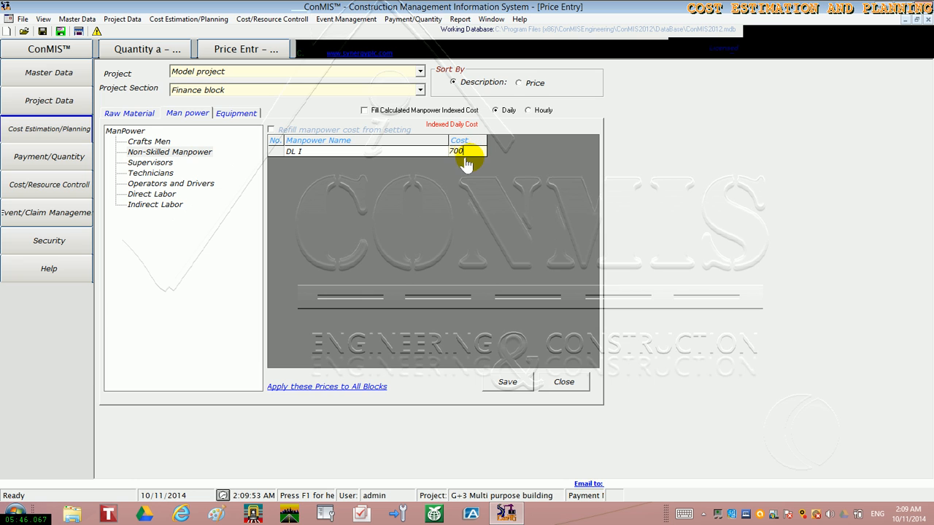
pyautogui.press('BackSpace')
pyautogui.press('BackSpace')
pyautogui.write('0')
pyautogui.click(506, 381)
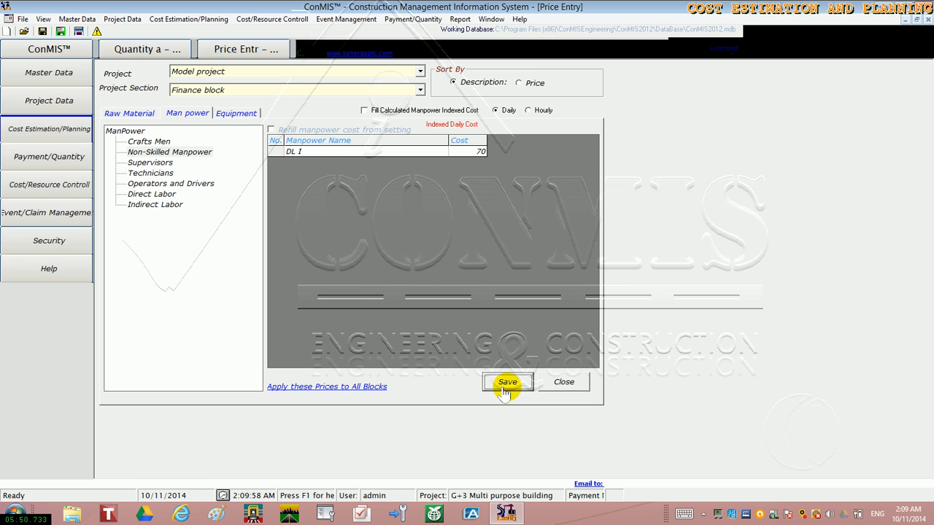
# Step: Set the daily costs of the Concrete Machines equipment to 400 for the mixer and 250 for the vibrator, and save
pyautogui.click(218, 114)
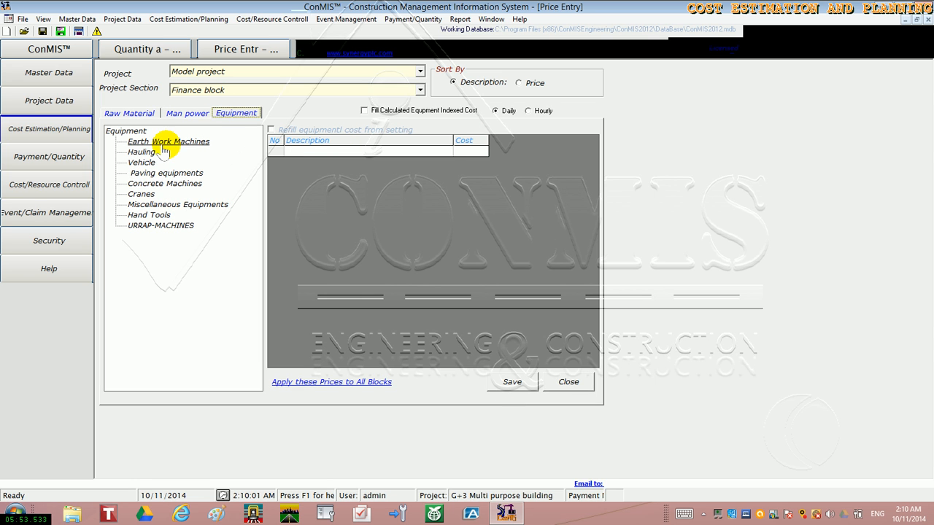
pyautogui.click(161, 184)
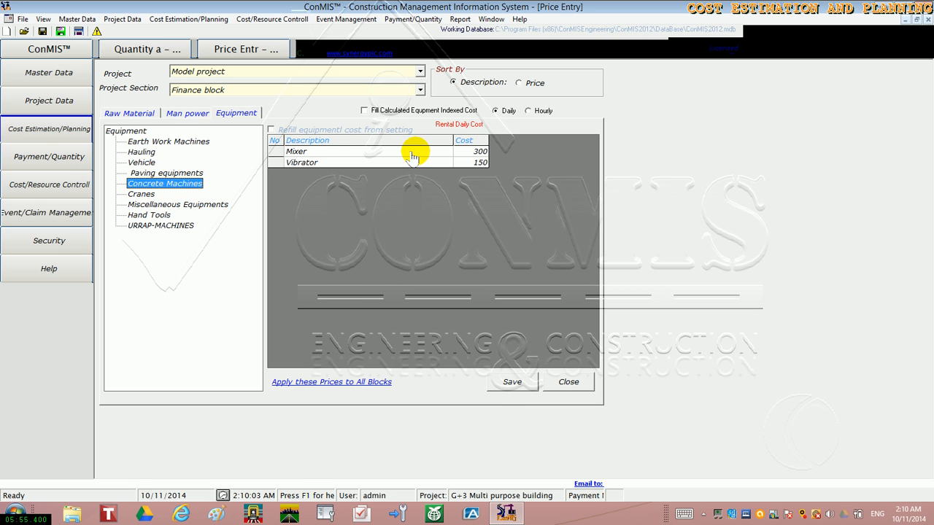
pyautogui.click(476, 153)
pyautogui.click(475, 155)
pyautogui.write('400')
pyautogui.click(473, 163)
pyautogui.click(473, 163)
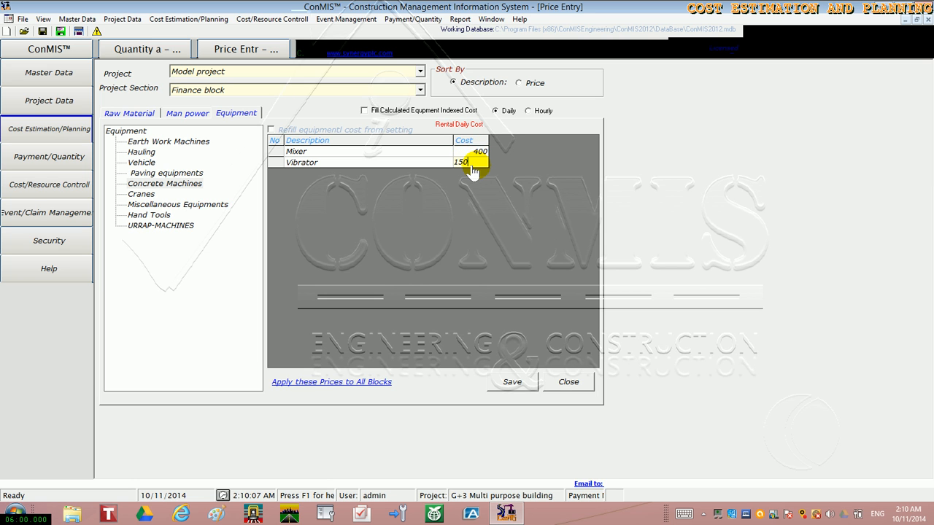
pyautogui.click(472, 164)
pyautogui.write('250')
pyautogui.click(512, 383)
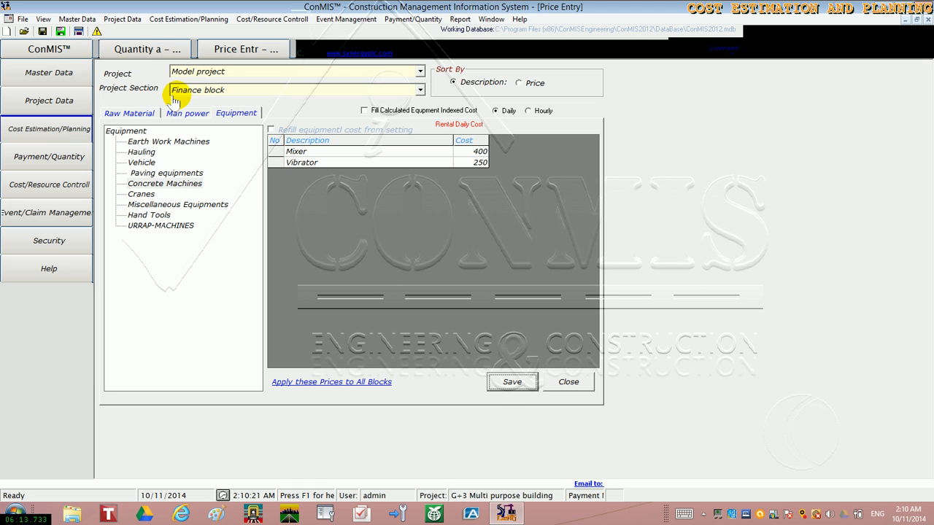
# Step: Return to the quantity and unit rate sheet and review the existing rates of all Finance block work items
pyautogui.click(154, 58)
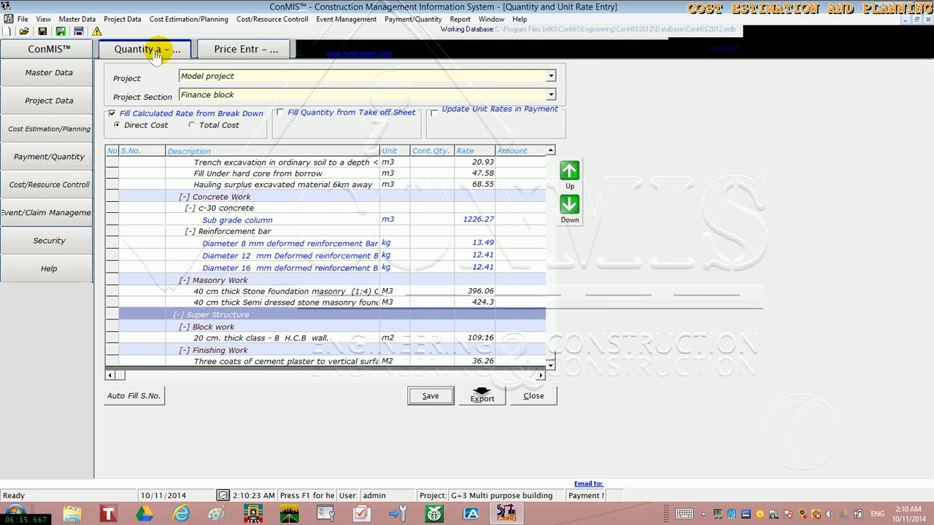
pyautogui.click(550, 151)
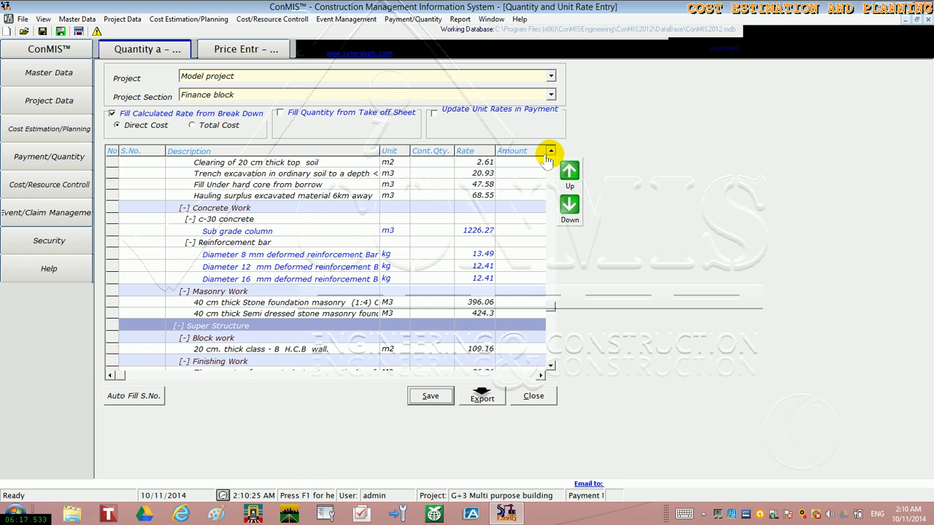
pyautogui.scroll(1, 547, 158)
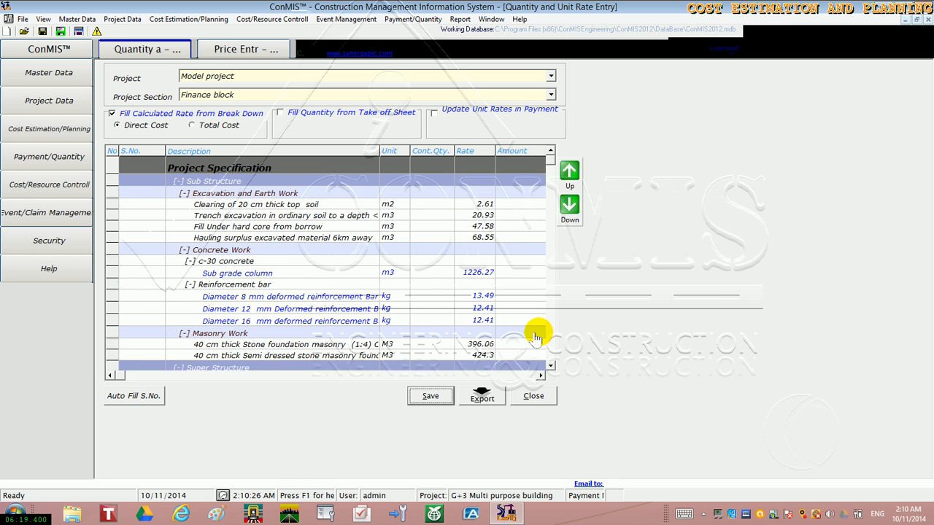
pyautogui.click(550, 365)
pyautogui.scroll(-1, 549, 369)
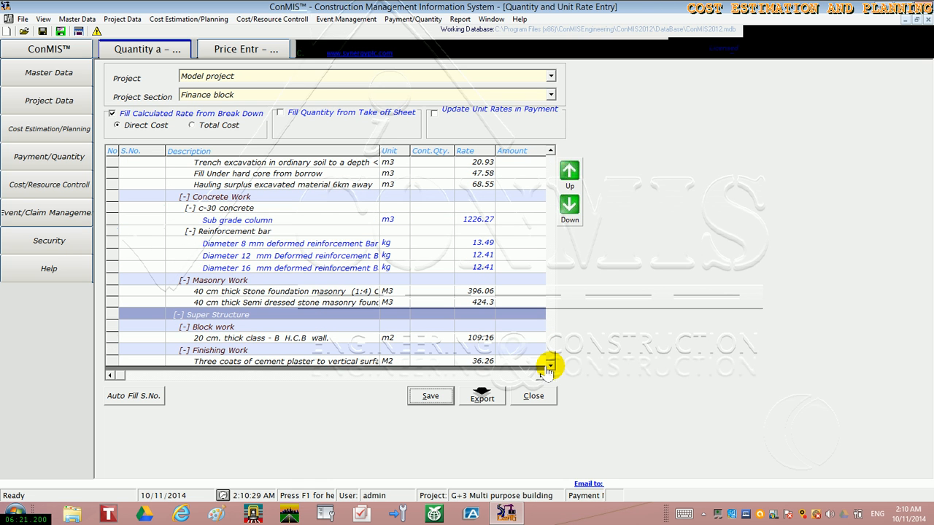
pyautogui.click(550, 153)
pyautogui.click(550, 153)
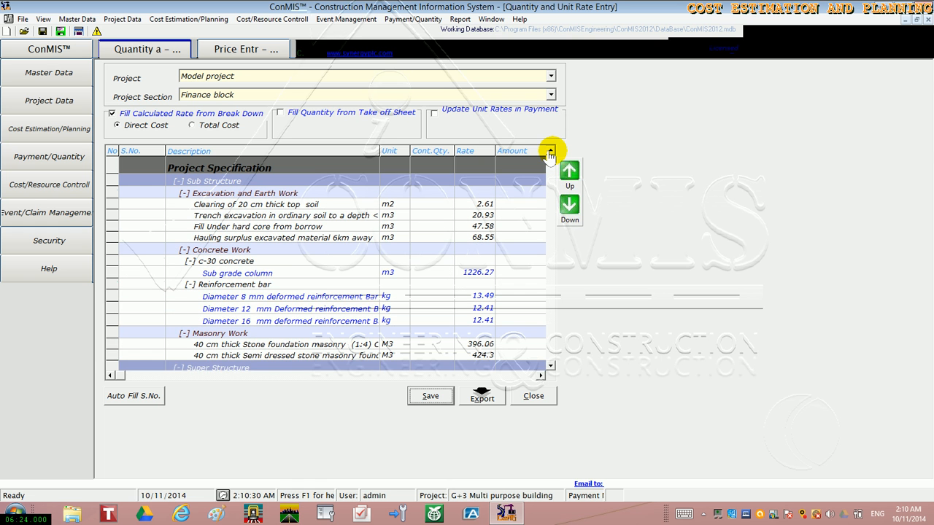
pyautogui.scroll(-1, 546, 179)
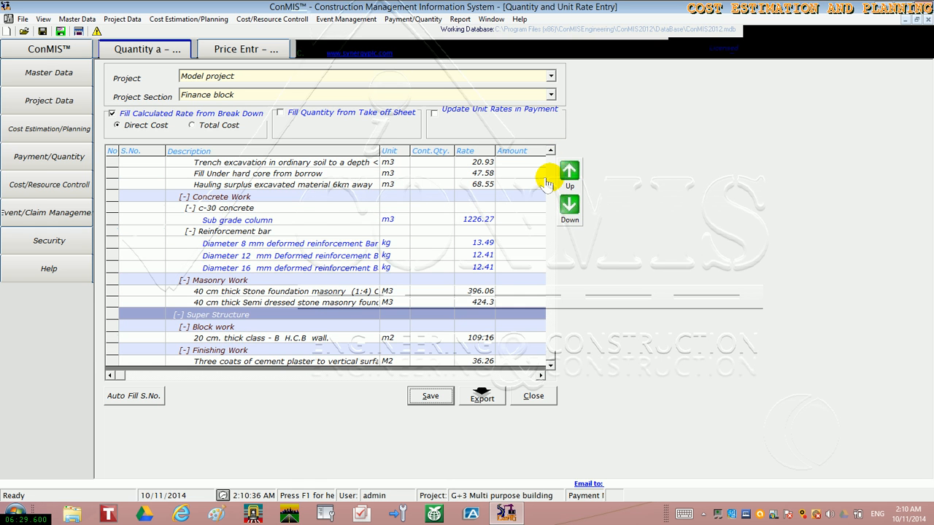
# Step: Refill the Finance block's calculated direct-cost rates from the break down, check them, and save
pyautogui.click(550, 152)
pyautogui.click(550, 366)
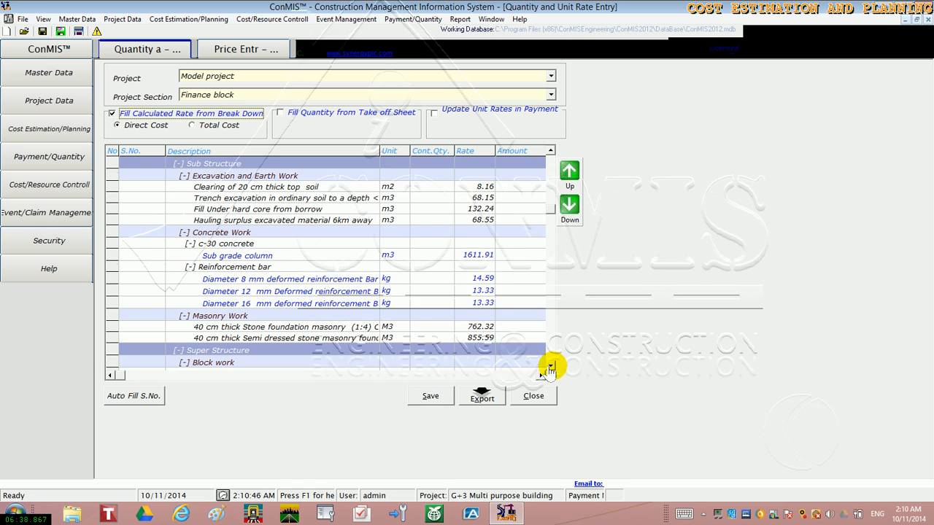
pyautogui.scroll(-1, 550, 367)
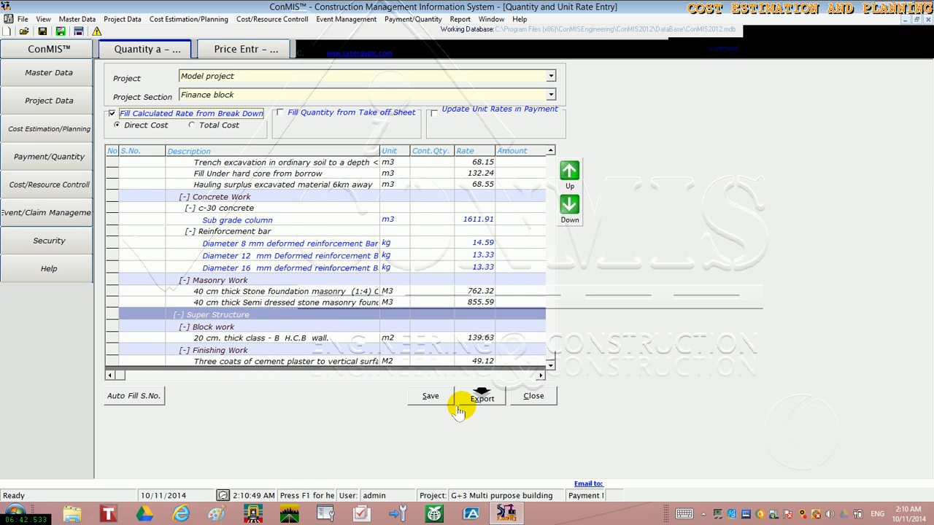
pyautogui.click(432, 397)
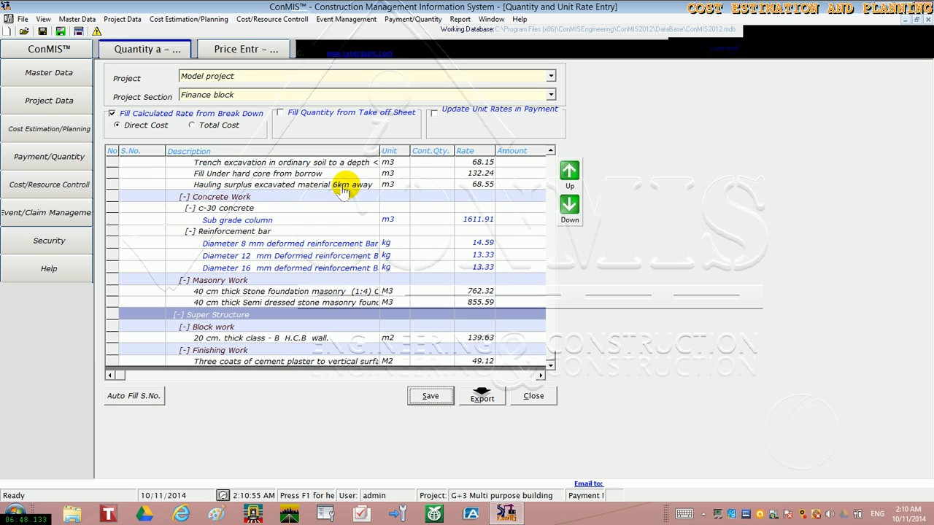
# Step: Open the direct cost breakdown of the c-30 concrete Sub grade column in the Model project's Finance block
pyautogui.click(65, 130)
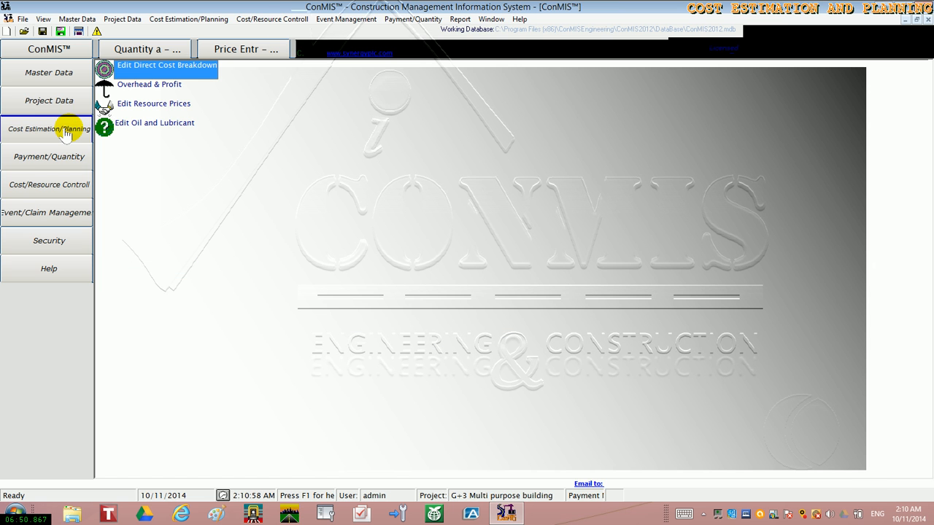
pyautogui.click(149, 73)
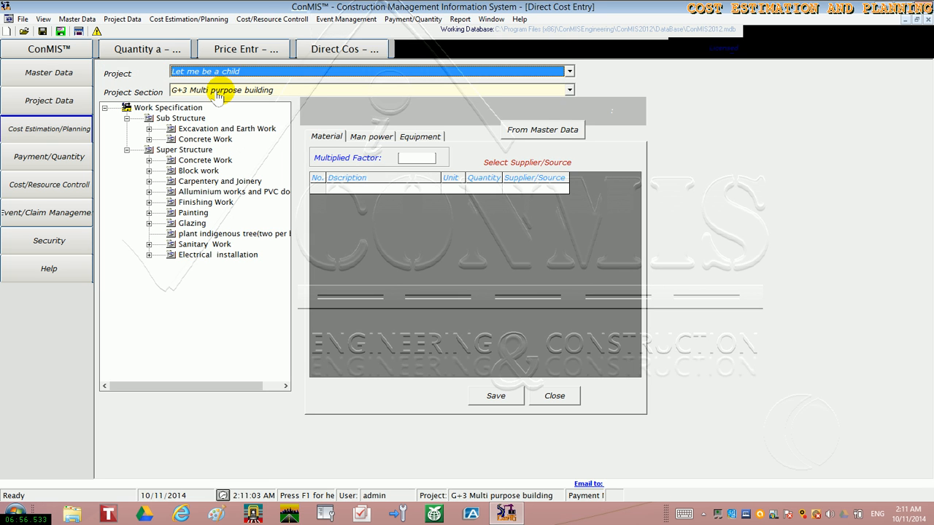
pyautogui.click(229, 72)
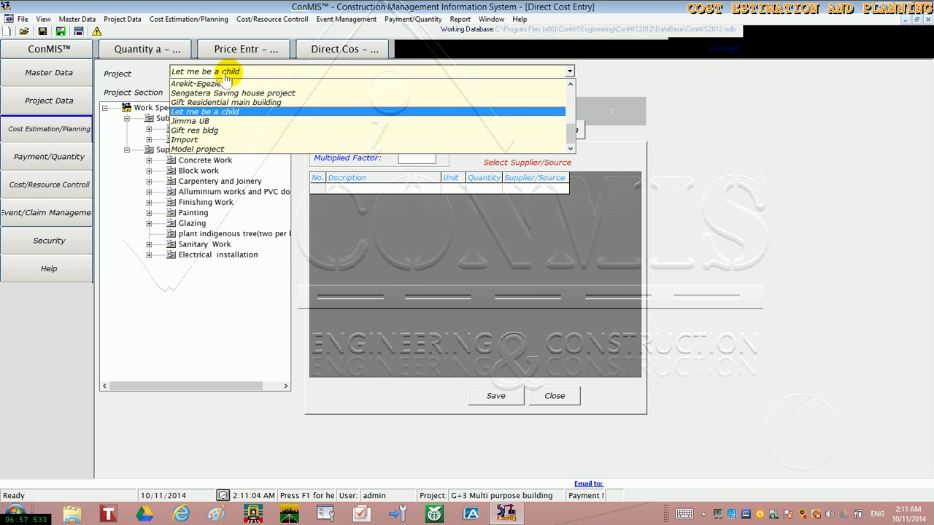
pyautogui.click(212, 150)
pyautogui.click(218, 91)
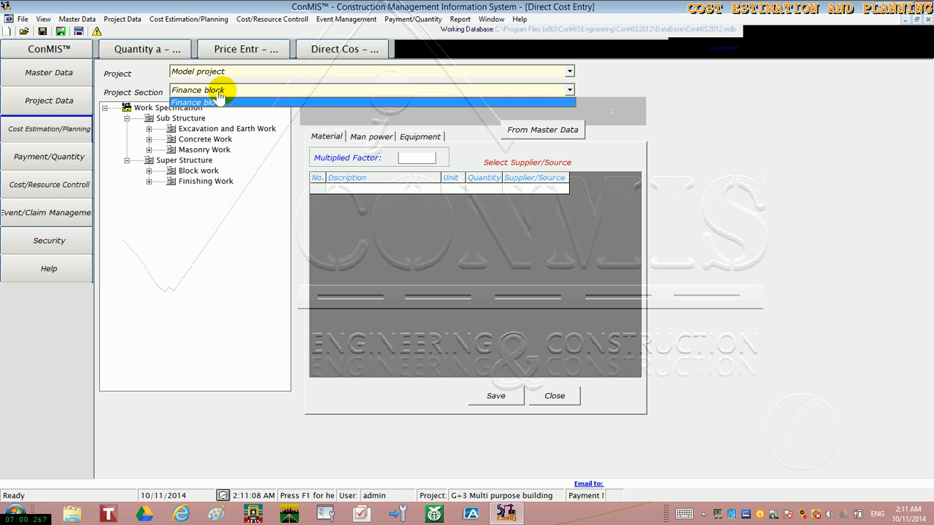
pyautogui.click(150, 139)
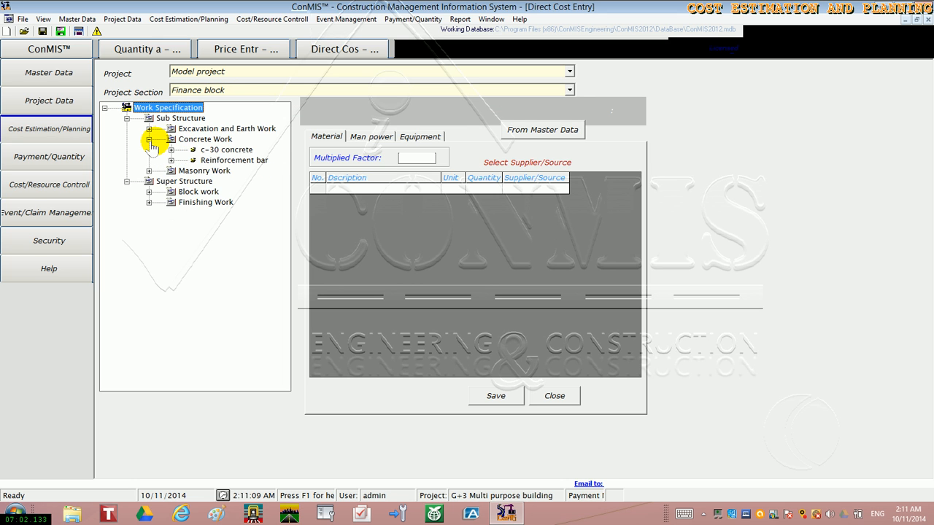
pyautogui.click(171, 150)
pyautogui.click(244, 159)
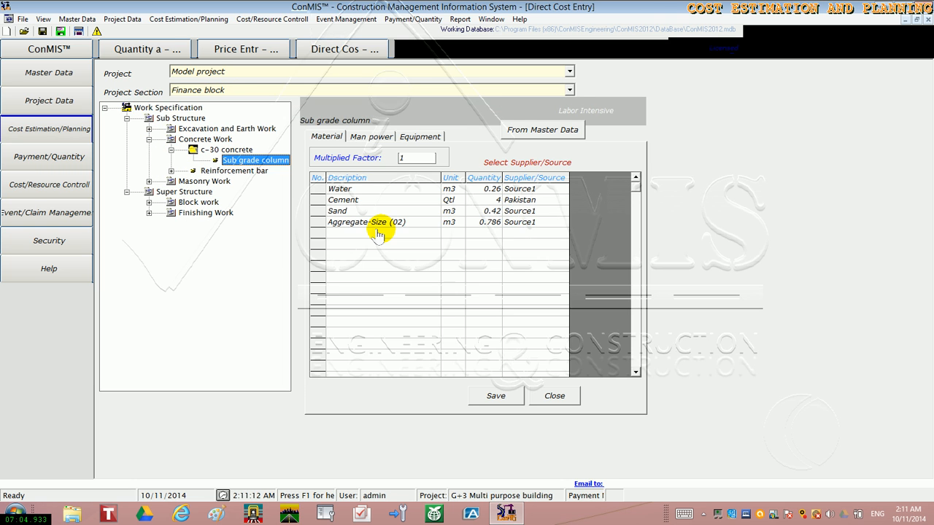
# Step: Set the Sub grade column's cement quantity to 4.5 with Mossobo as its supplier, and save the material breakdown
pyautogui.doubleClick(480, 203)
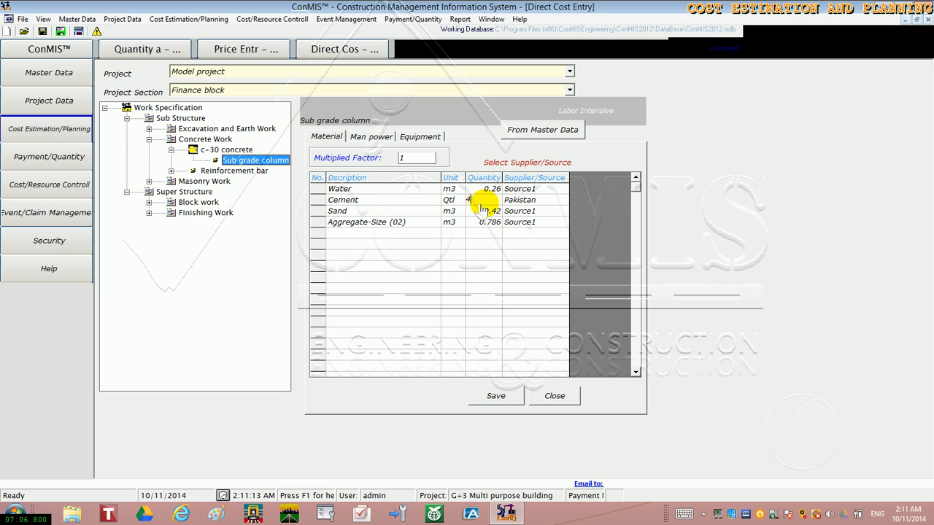
pyautogui.doubleClick(480, 204)
pyautogui.write('4.5')
pyautogui.click(556, 204)
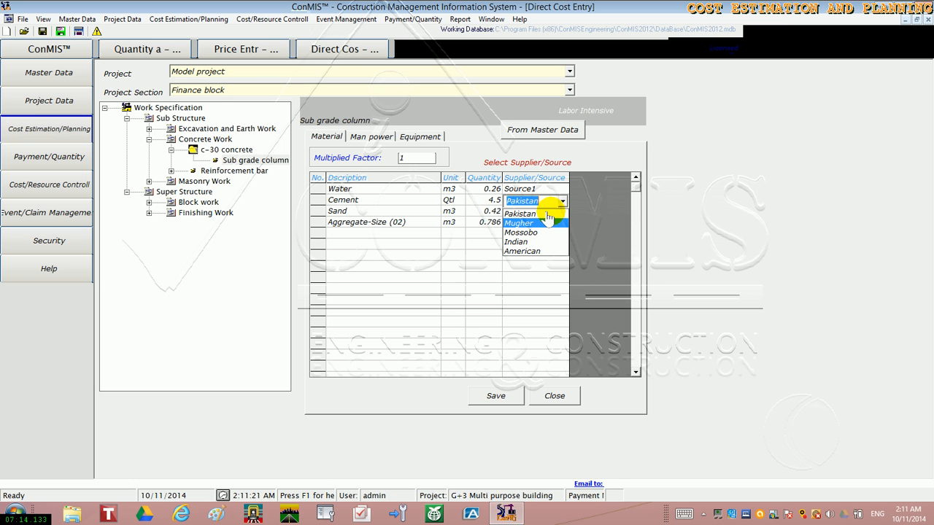
pyautogui.click(529, 232)
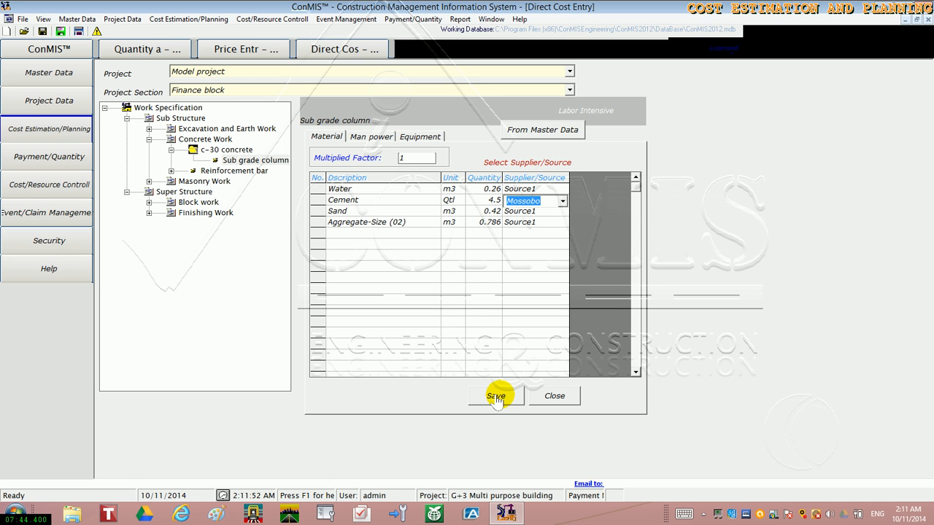
pyautogui.click(496, 398)
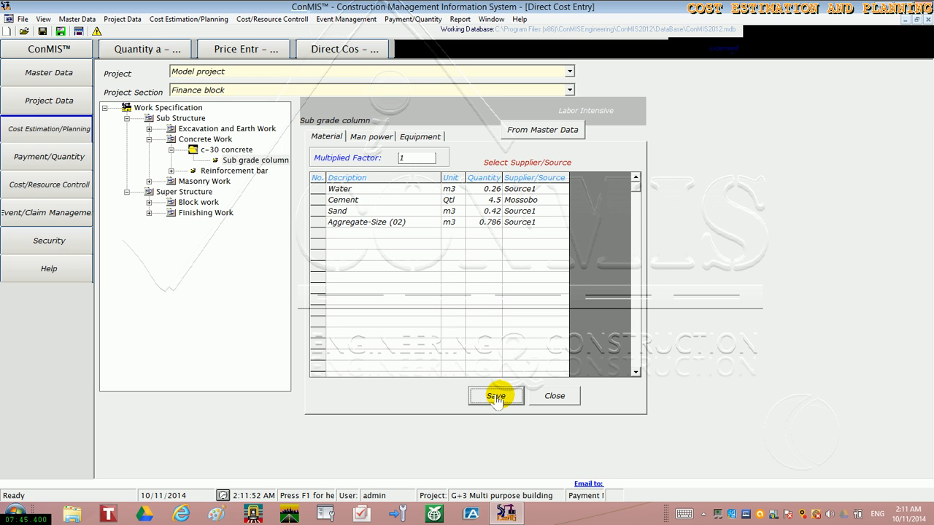
# Step: Check the Sub grade column's manpower and equipment breakdowns, and save the manpower breakdown
pyautogui.click(371, 138)
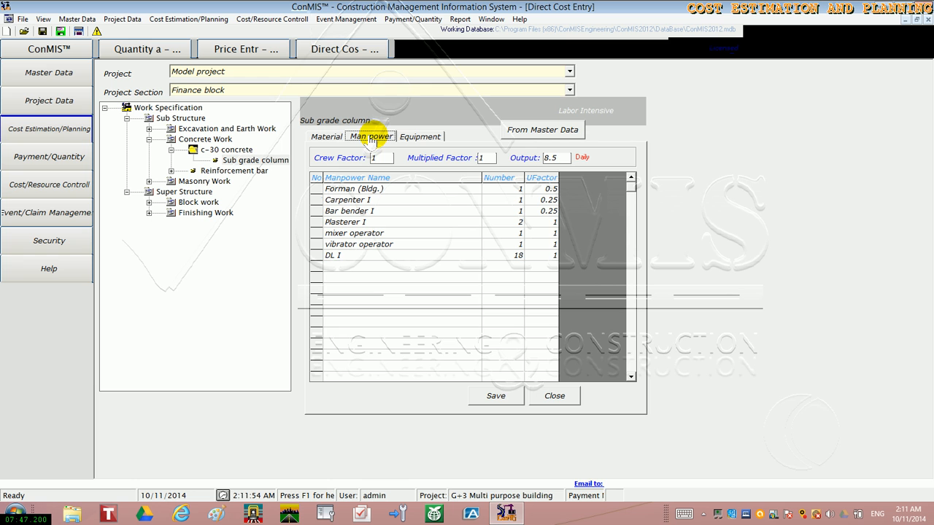
pyautogui.click(415, 139)
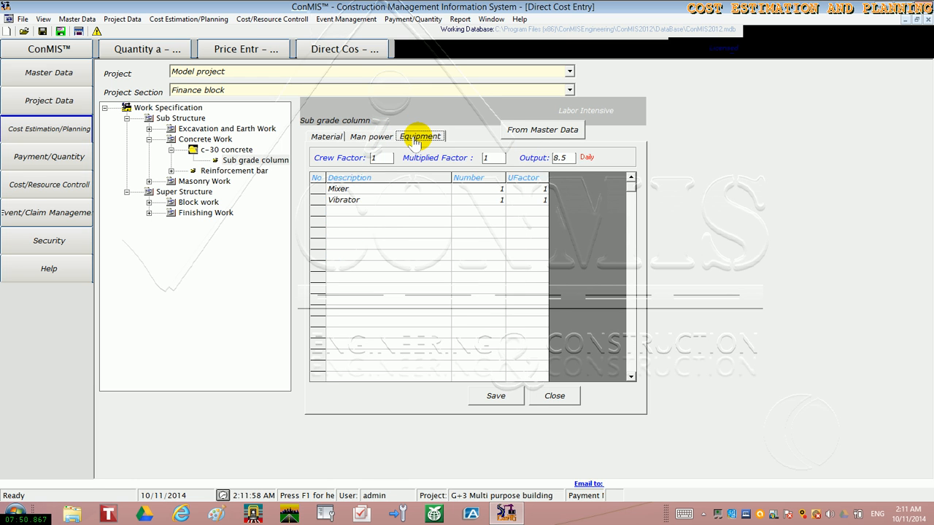
pyautogui.click(379, 138)
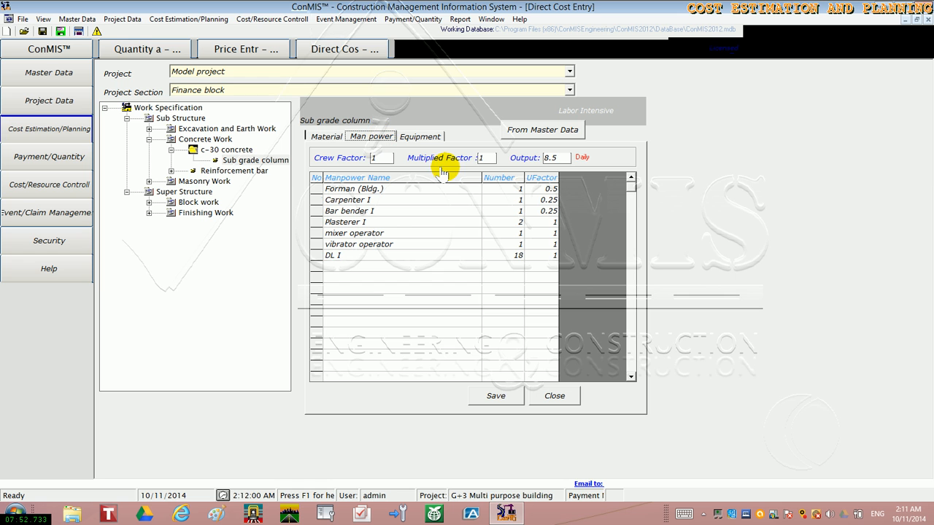
pyautogui.click(502, 394)
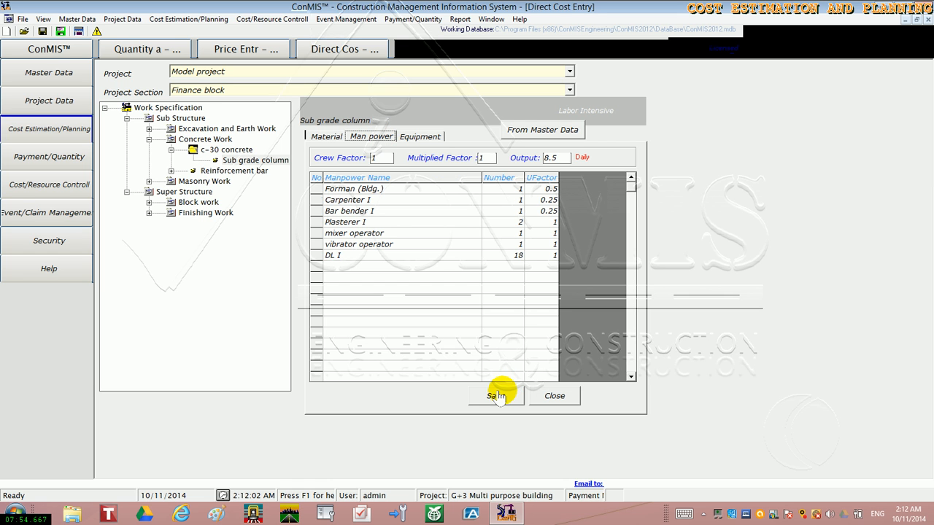
# Step: Return to the quantity and unit rate sheet and refresh the c-30 concrete Sub grade column's rate from its edited breakdown
pyautogui.click(127, 51)
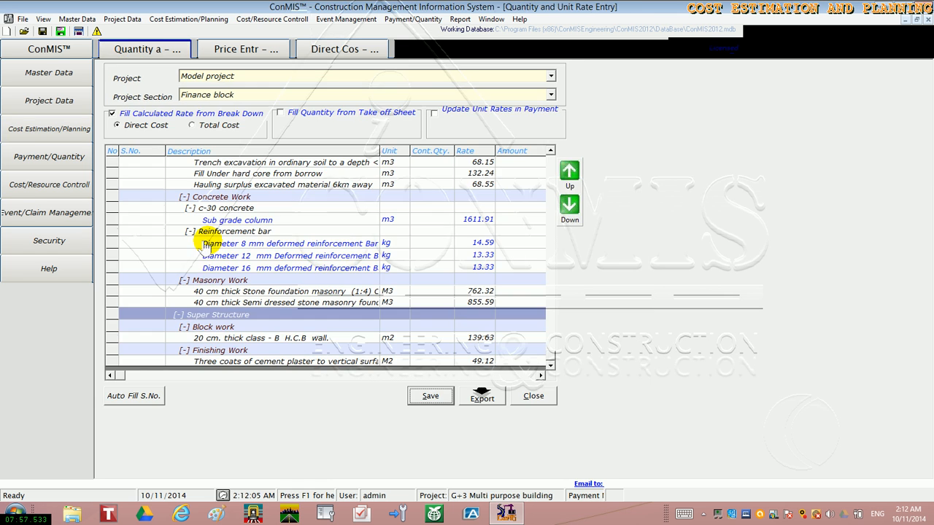
pyautogui.click(550, 151)
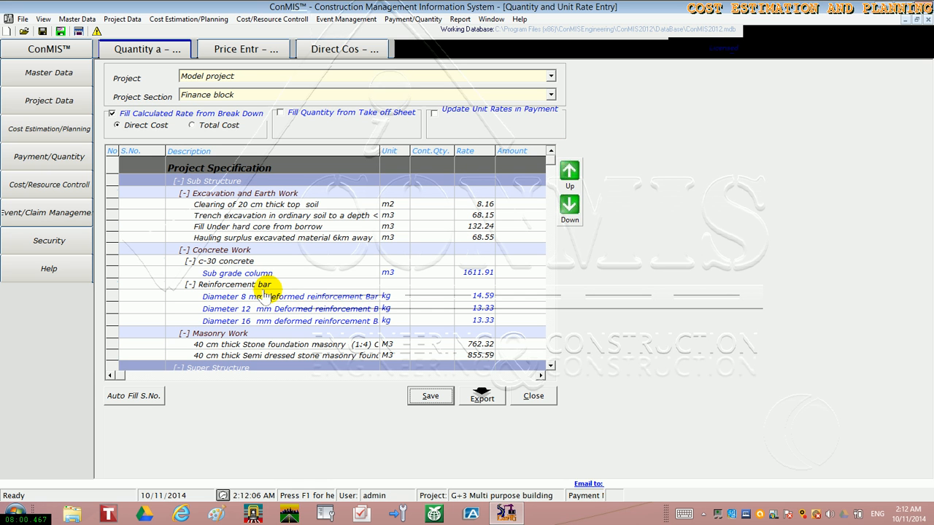
pyautogui.click(111, 272)
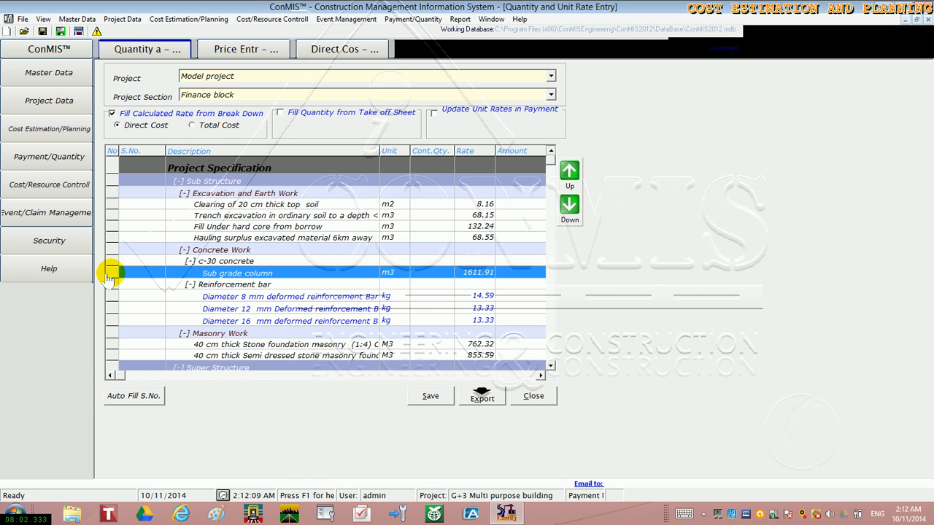
pyautogui.rightClick(110, 277)
pyautogui.click(126, 283)
pyautogui.click(465, 276)
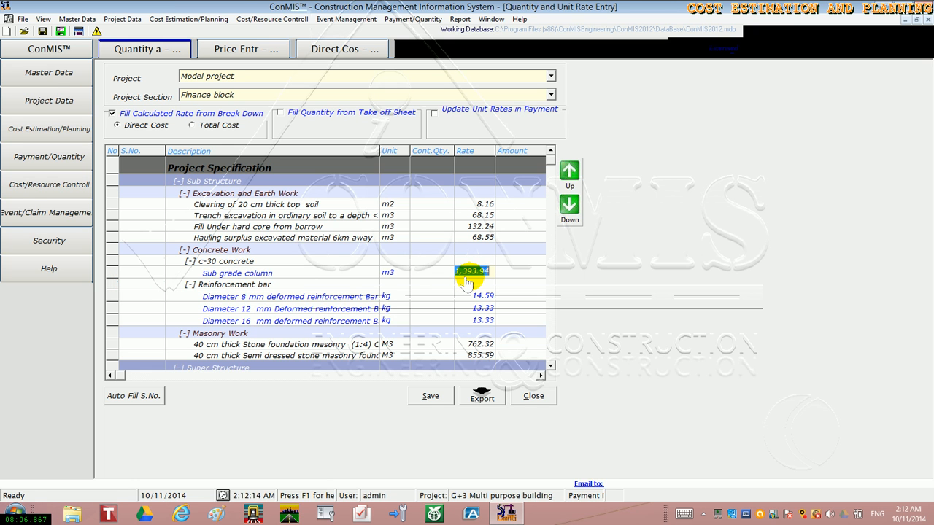
pyautogui.click(471, 284)
pyautogui.click(475, 274)
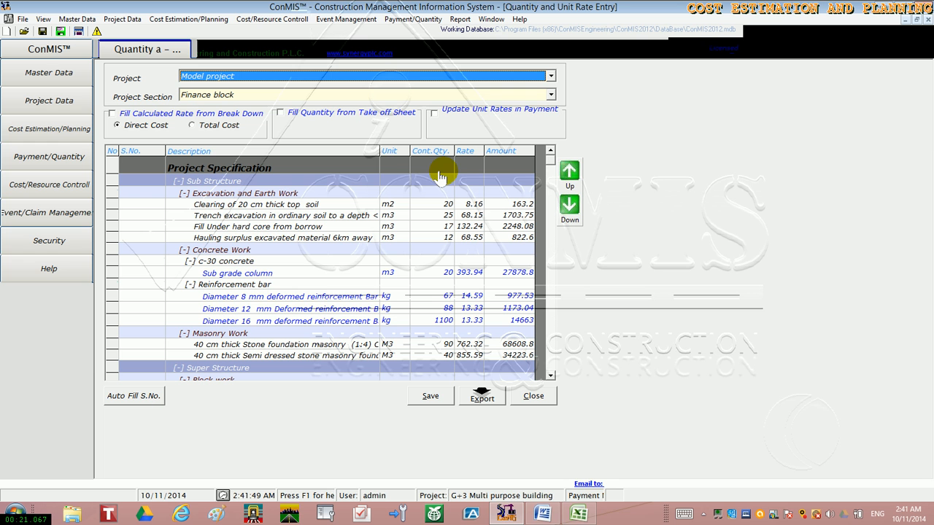
# Step: Check the contract quantities in the Excel workbook Book1, and return to ConMIS to review the Finance block's quantities, rates and amounts
pyautogui.click(578, 515)
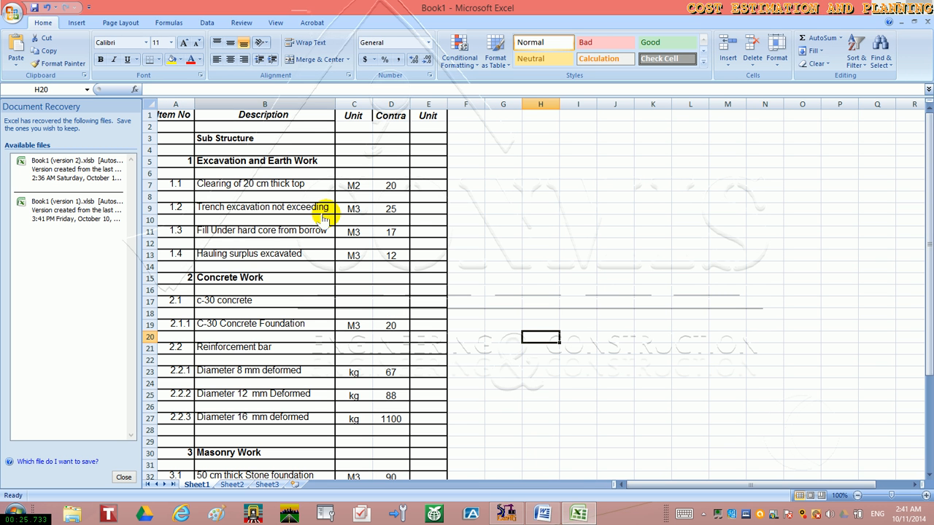
pyautogui.click(503, 515)
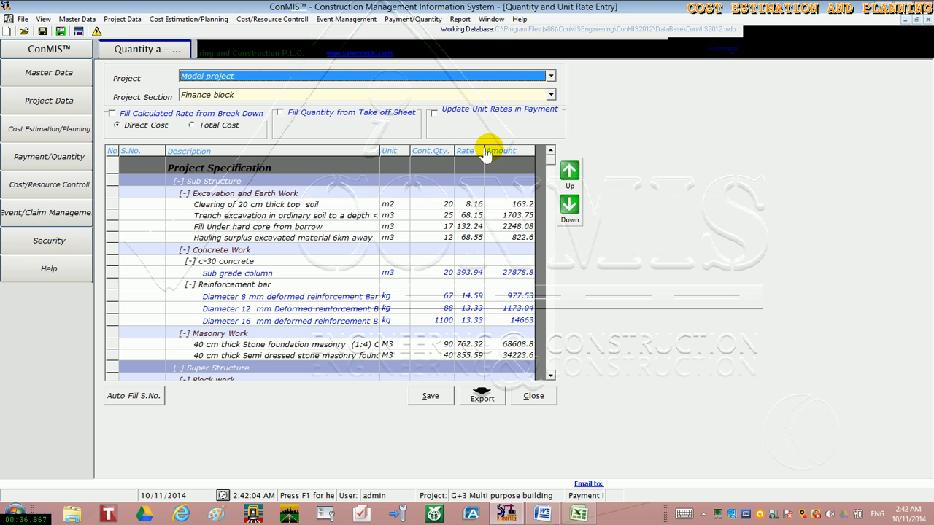
pyautogui.click(549, 377)
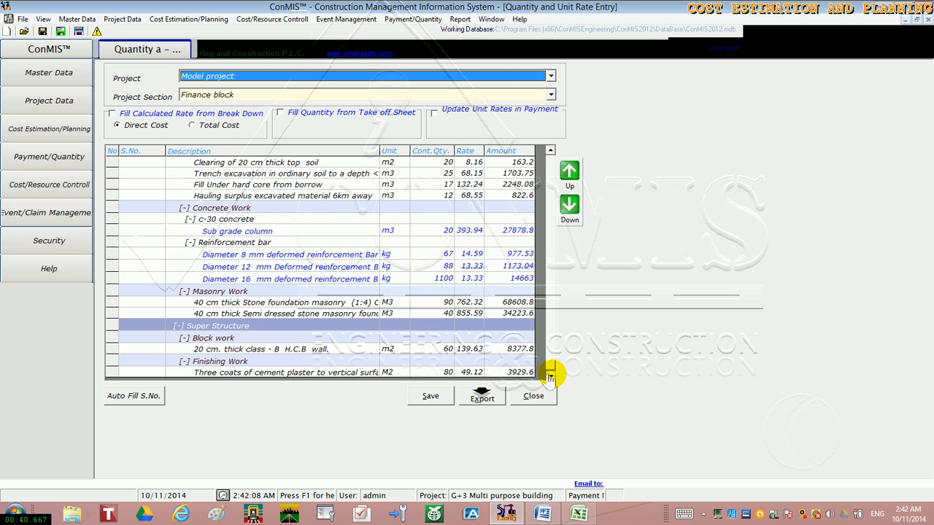
pyautogui.click(550, 149)
pyautogui.click(549, 150)
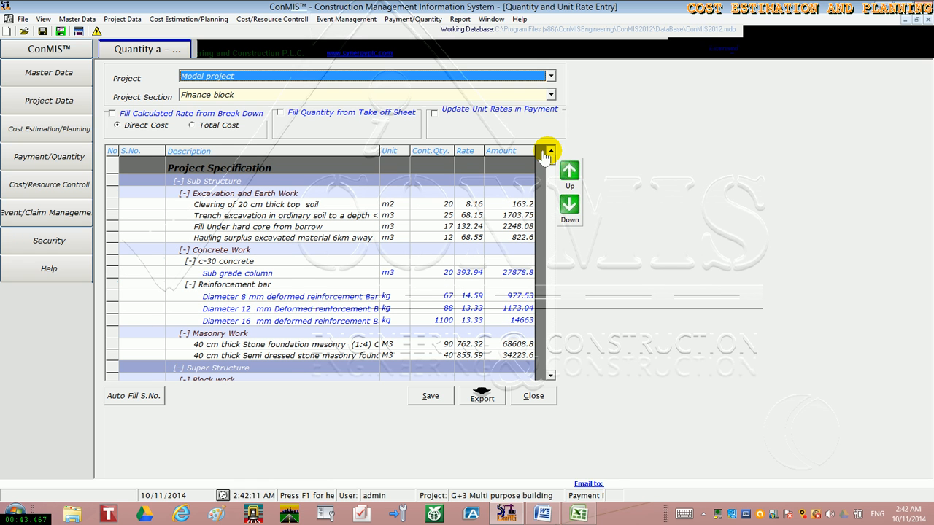
pyautogui.click(549, 375)
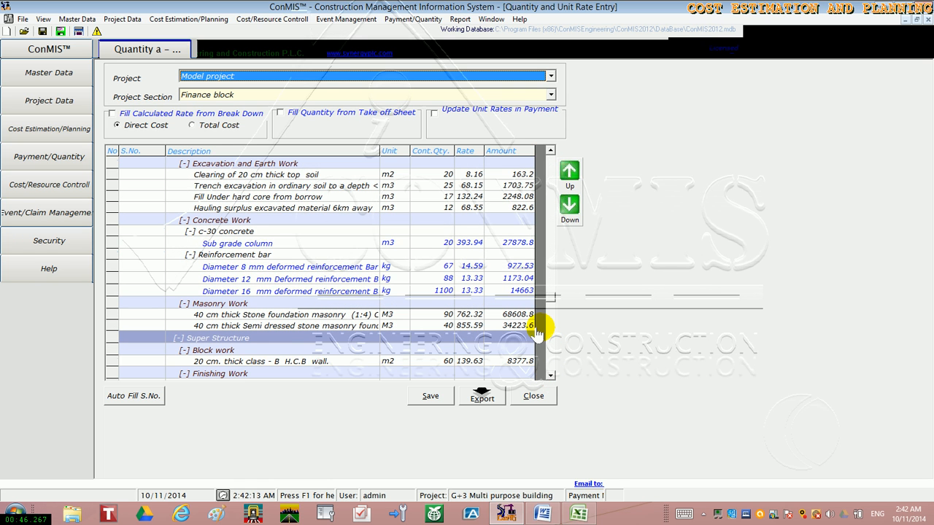
# Step: Generate the Direct Unit Cost BreakDown report for the Model project's Finance block
pyautogui.click(460, 19)
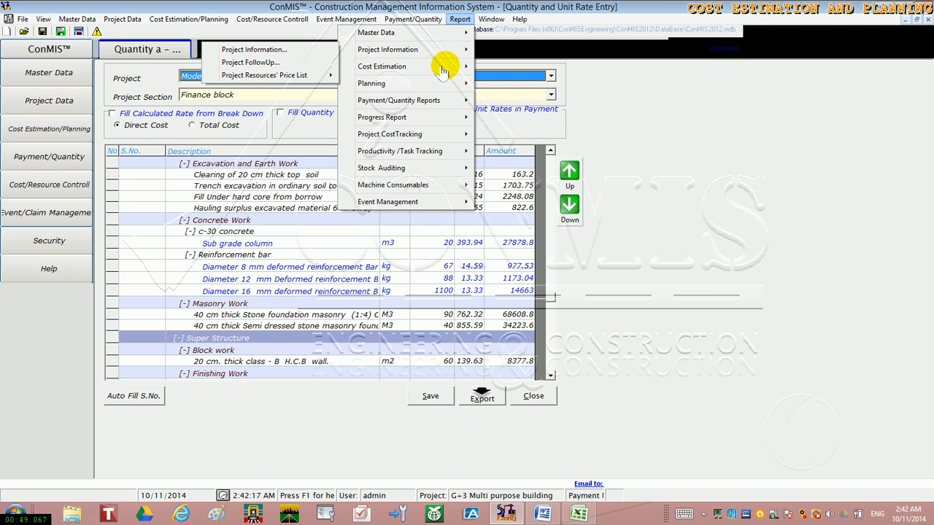
pyautogui.moveTo(404, 72)
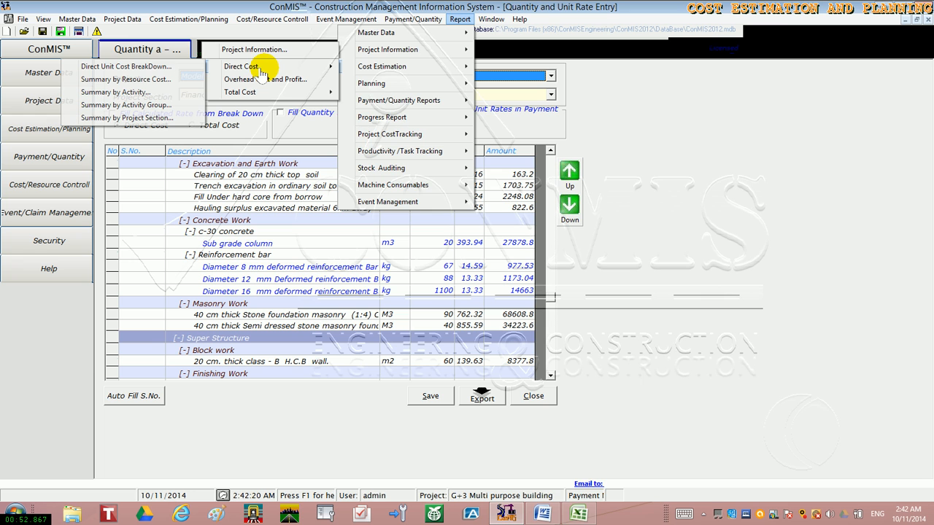
pyautogui.click(158, 68)
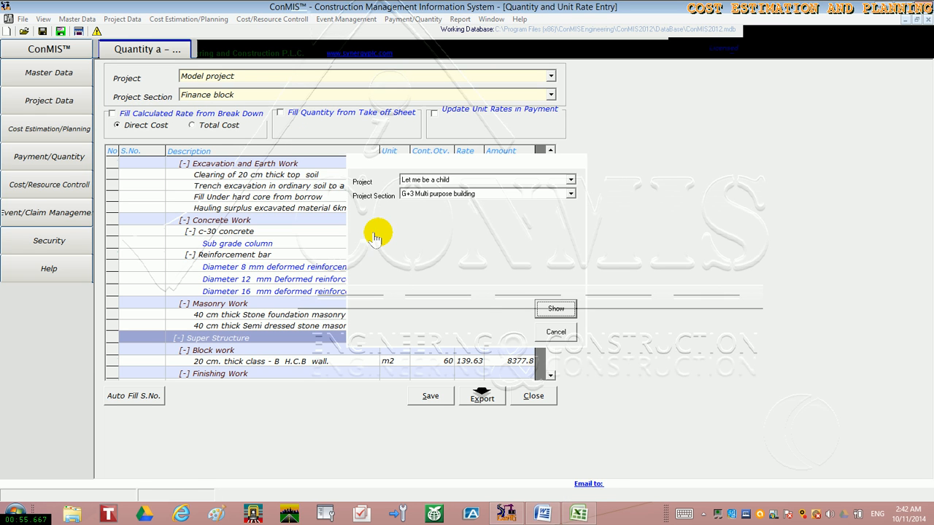
pyautogui.click(527, 181)
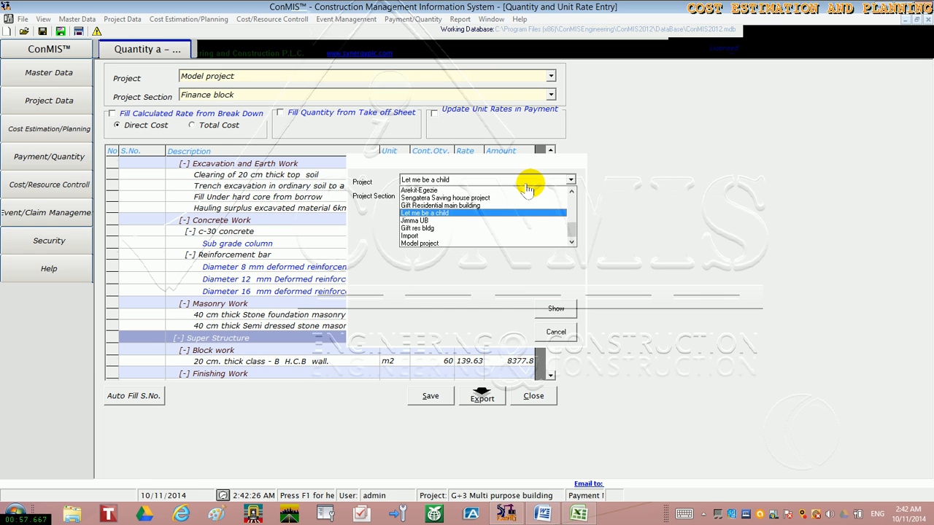
pyautogui.click(485, 244)
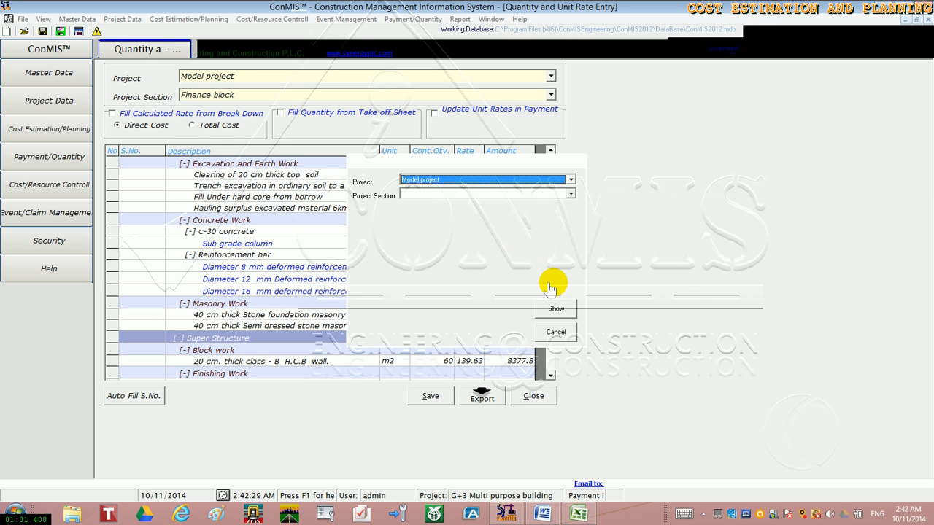
pyautogui.click(569, 194)
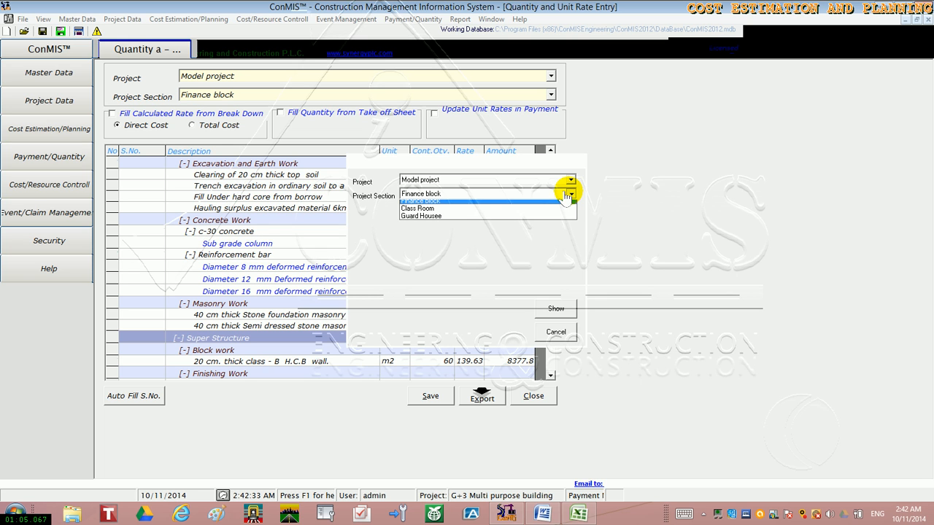
pyautogui.click(566, 194)
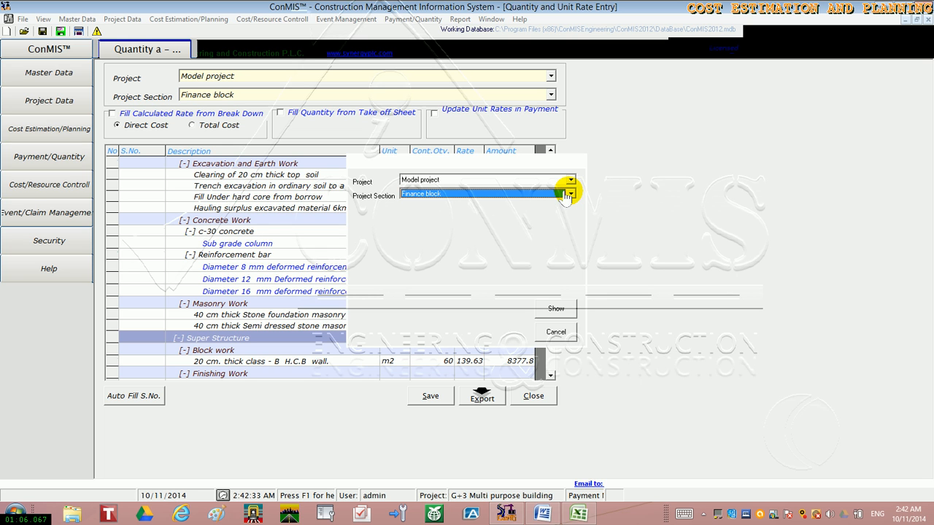
pyautogui.click(566, 315)
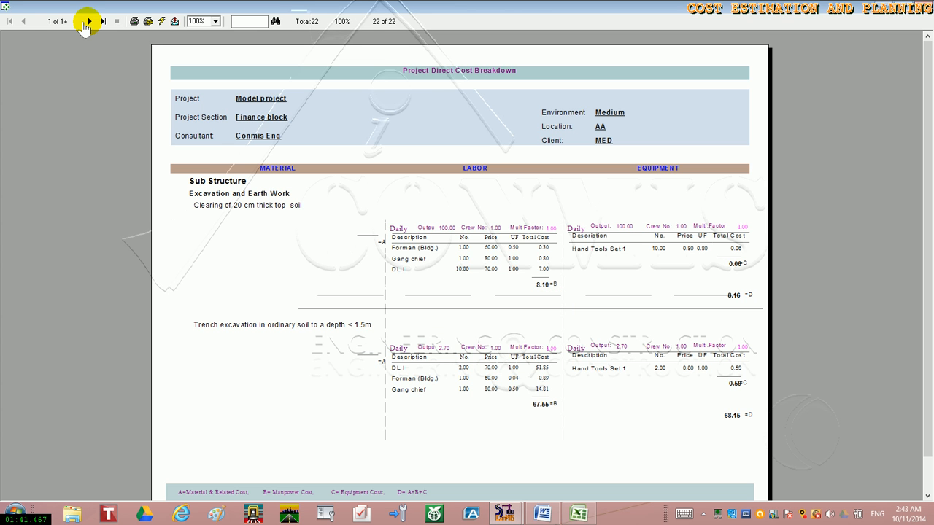
# Step: Page through the direct cost breakdown report to examine each work item's material, labor and equipment costs, and close it
pyautogui.click(87, 21)
pyautogui.click(87, 21)
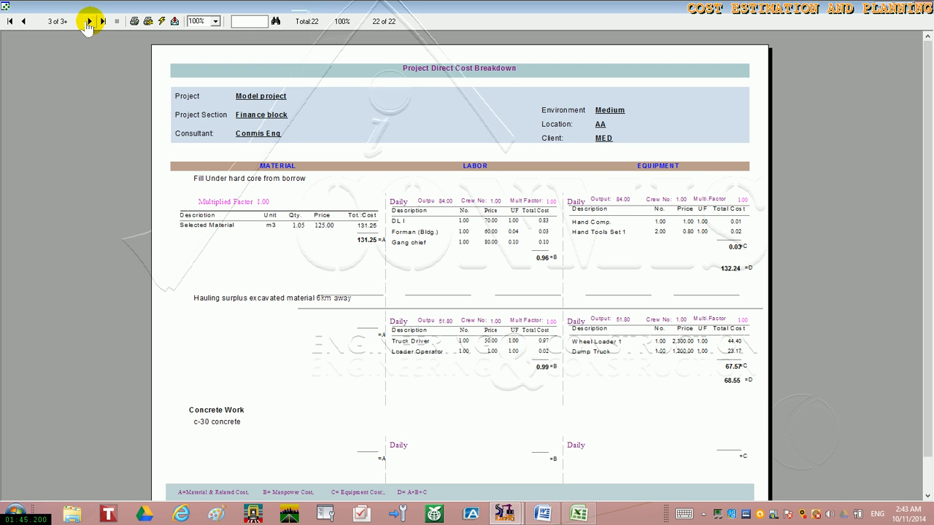
pyautogui.click(88, 21)
pyautogui.click(88, 22)
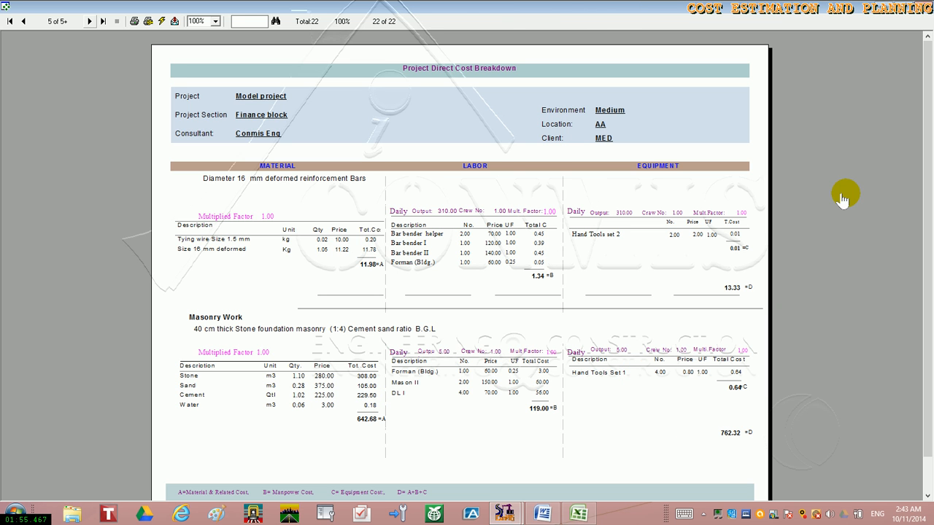
pyautogui.click(922, 9)
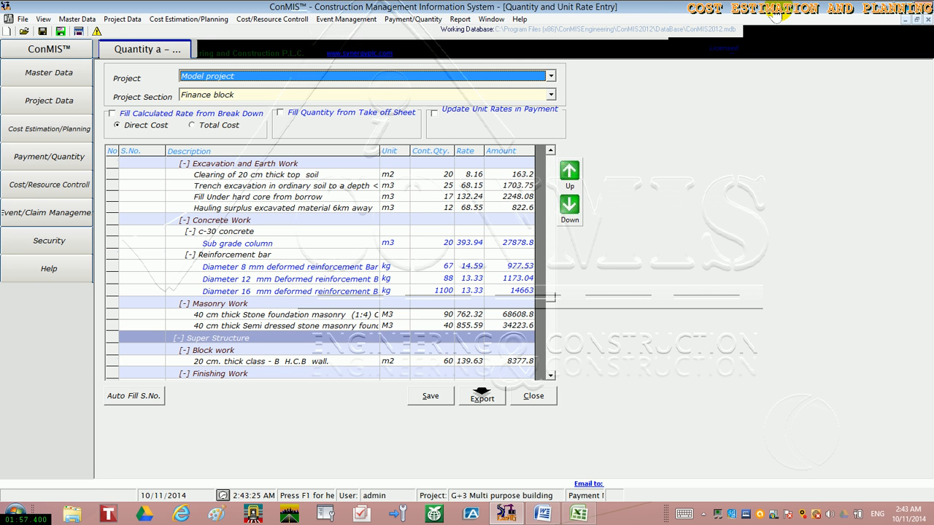
# Step: Generate the direct cost Summary by Activity report for the Model project's Finance block using saved unit rates
pyautogui.click(459, 20)
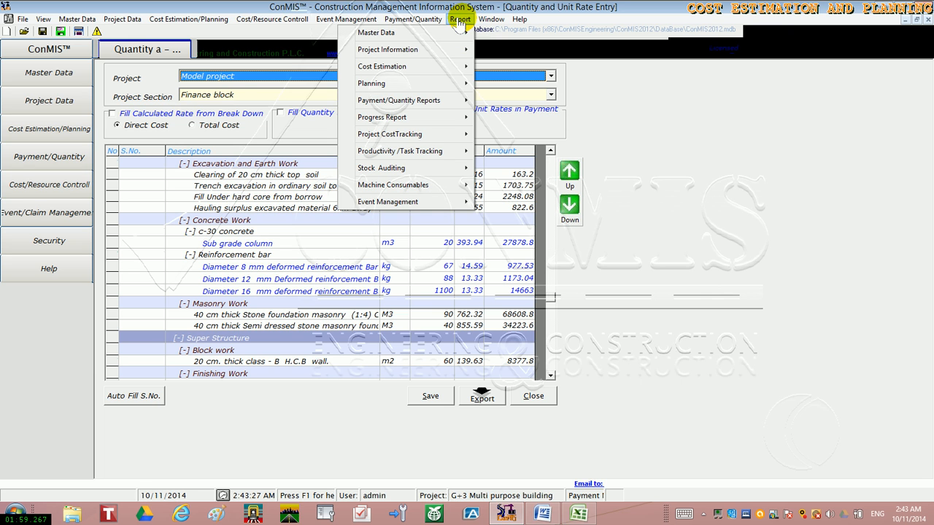
pyautogui.moveTo(411, 70)
pyautogui.moveTo(286, 71)
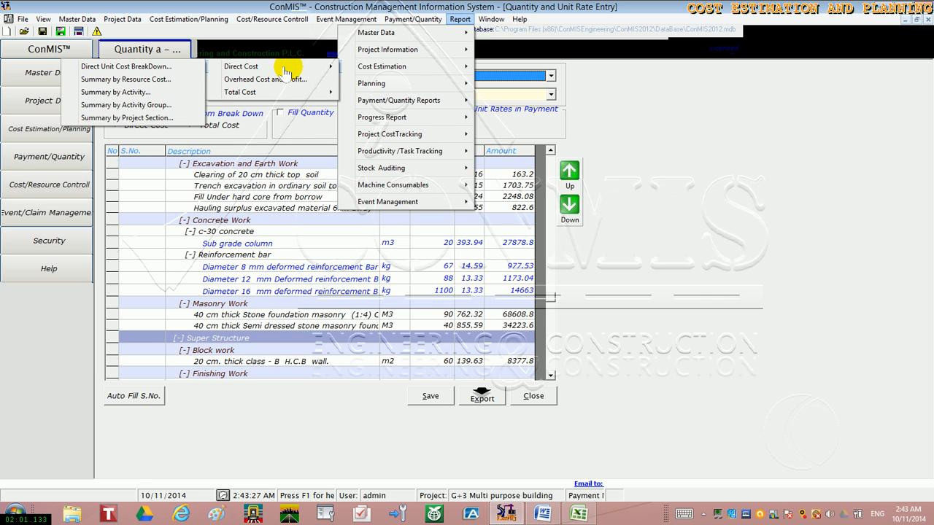
pyautogui.click(146, 94)
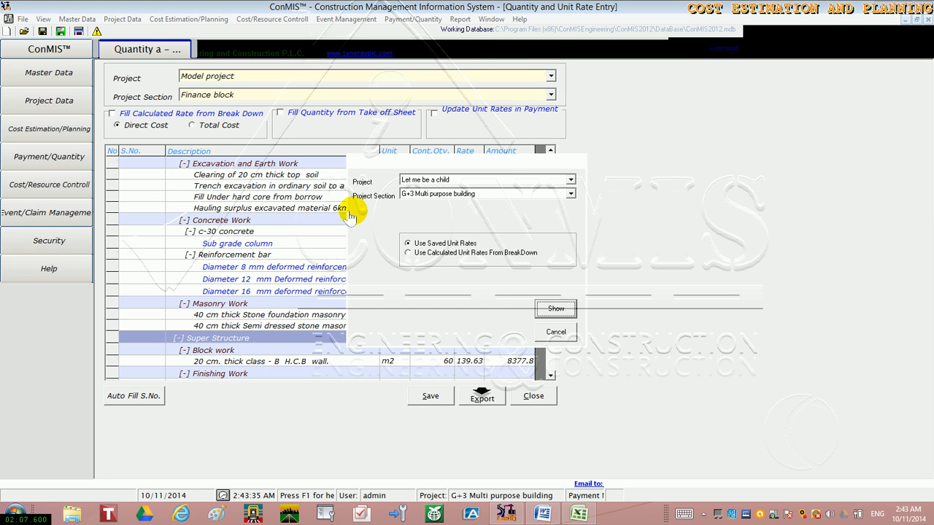
pyautogui.click(504, 181)
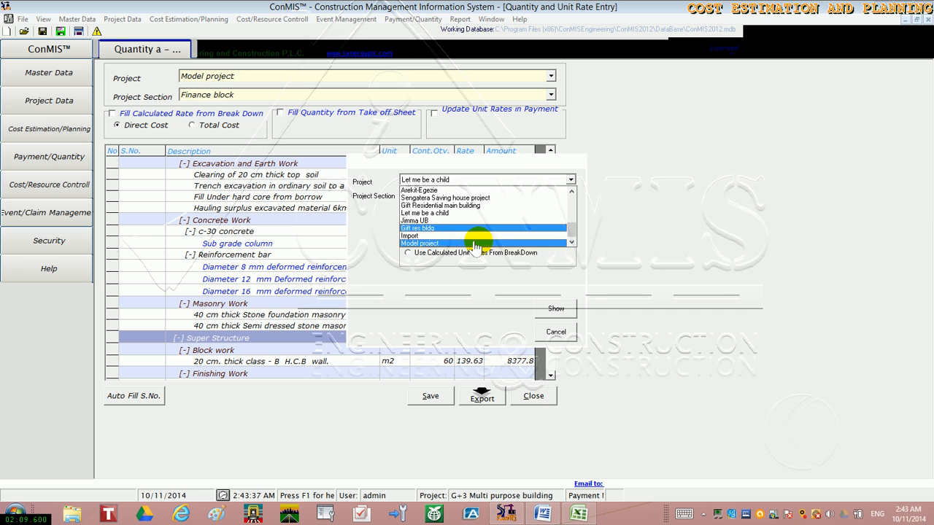
pyautogui.click(476, 244)
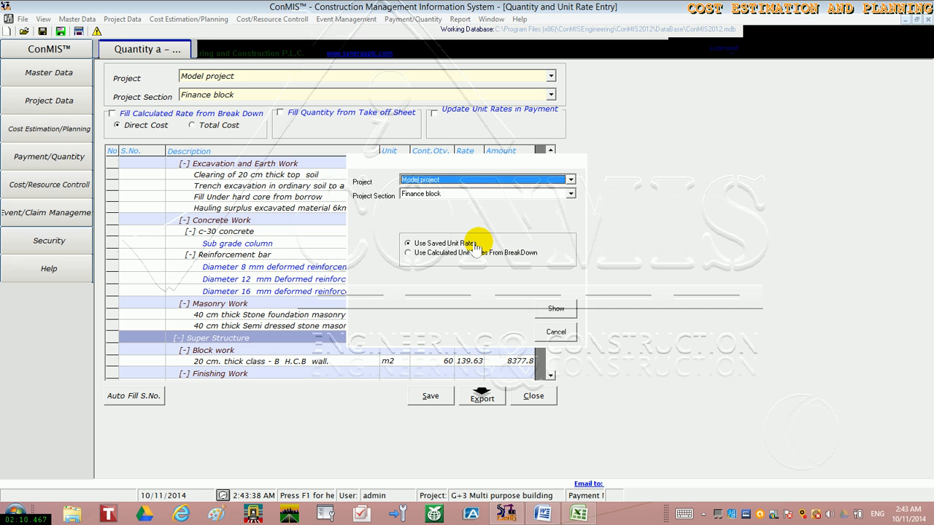
pyautogui.click(555, 309)
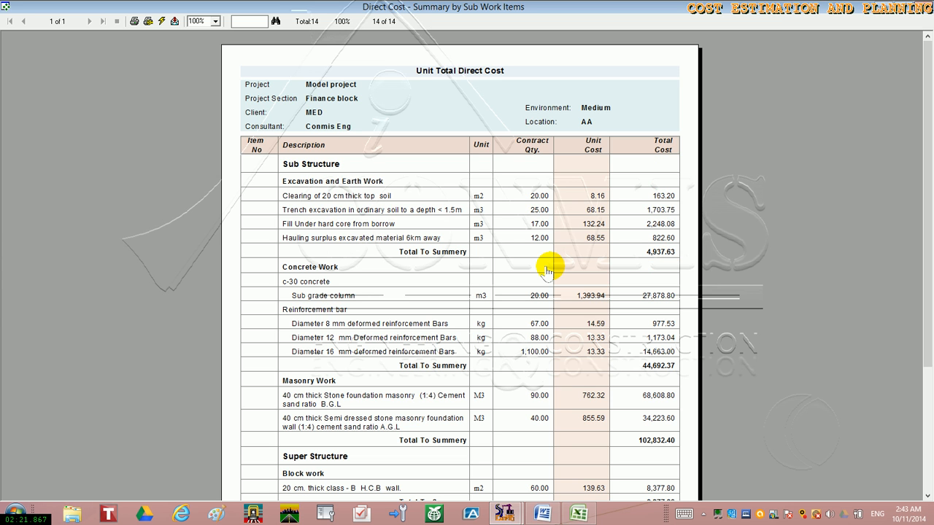
# Step: Examine the activity summary report's work item costs down to the Grand Summary, and close the report
pyautogui.click(927, 495)
pyautogui.click(927, 497)
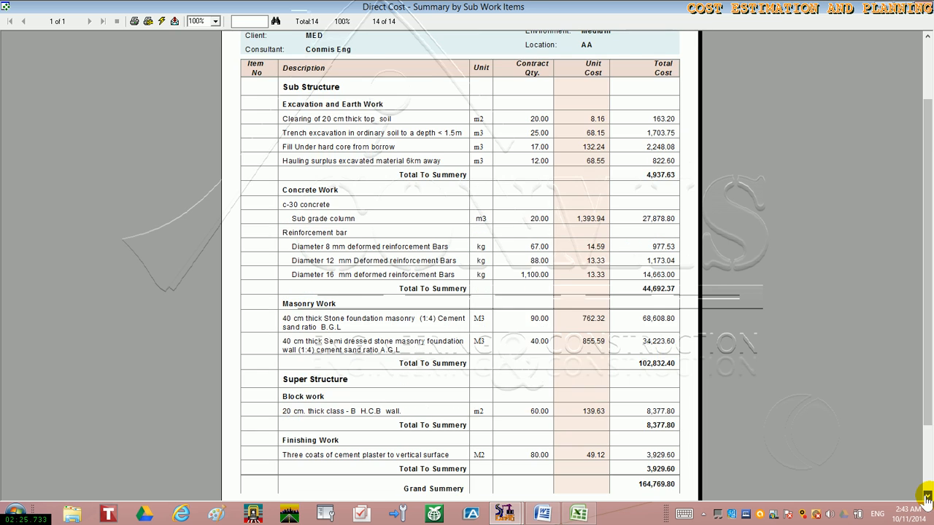
pyautogui.click(926, 497)
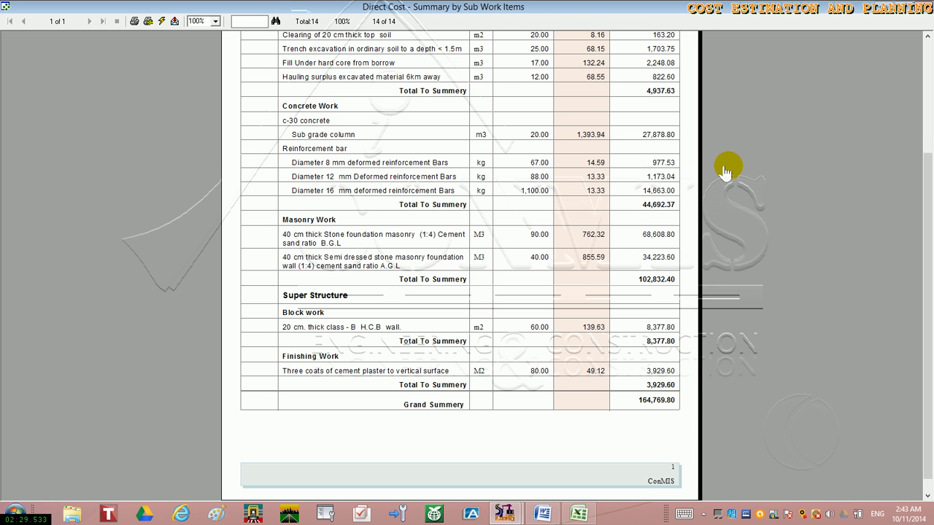
pyautogui.click(916, 12)
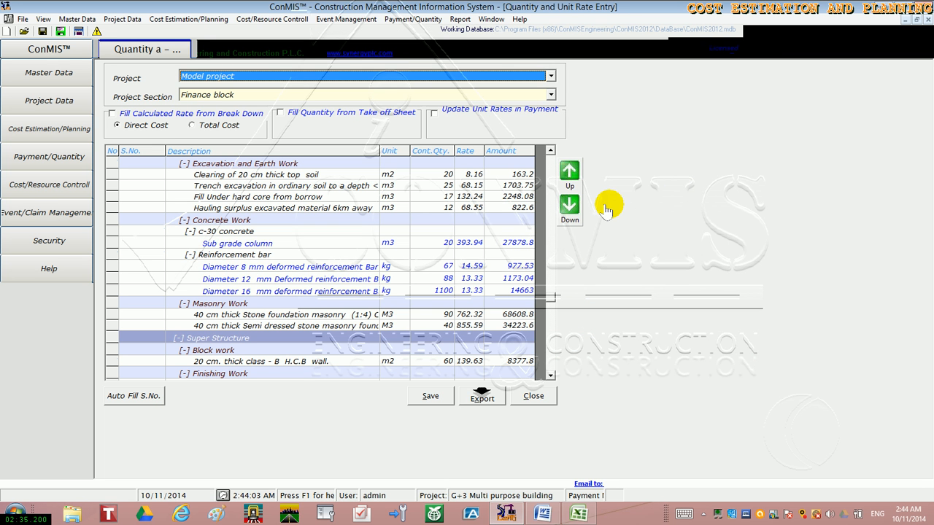
# Step: Open the Overhead Cost & Profit entry for the Model project's Finance block
pyautogui.click(51, 106)
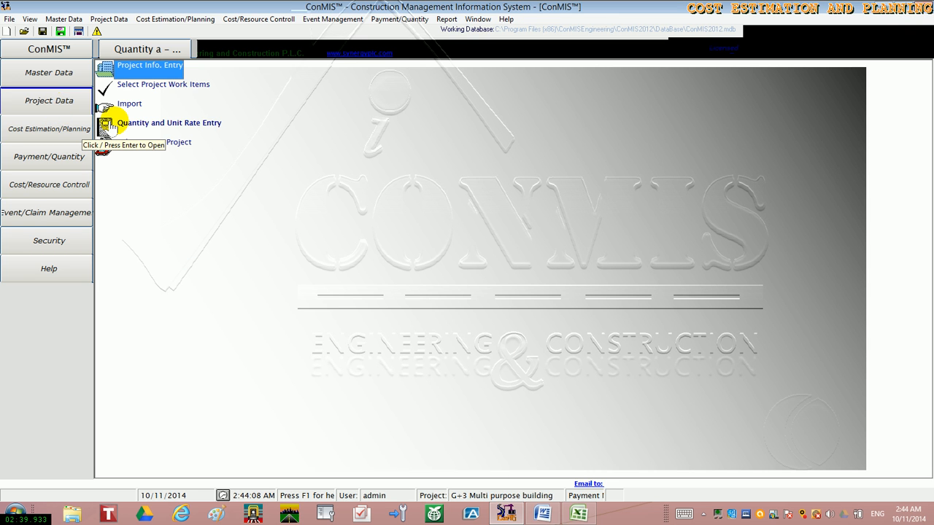
pyautogui.click(61, 134)
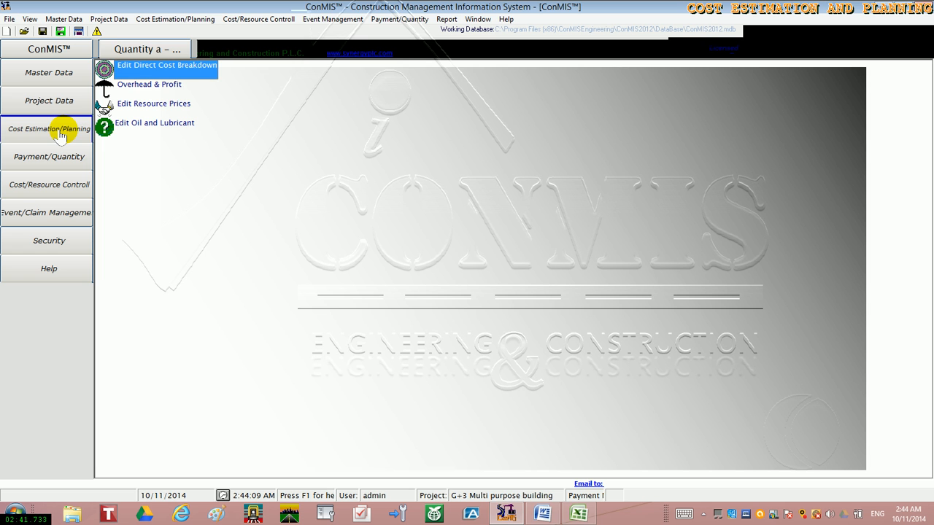
pyautogui.click(146, 87)
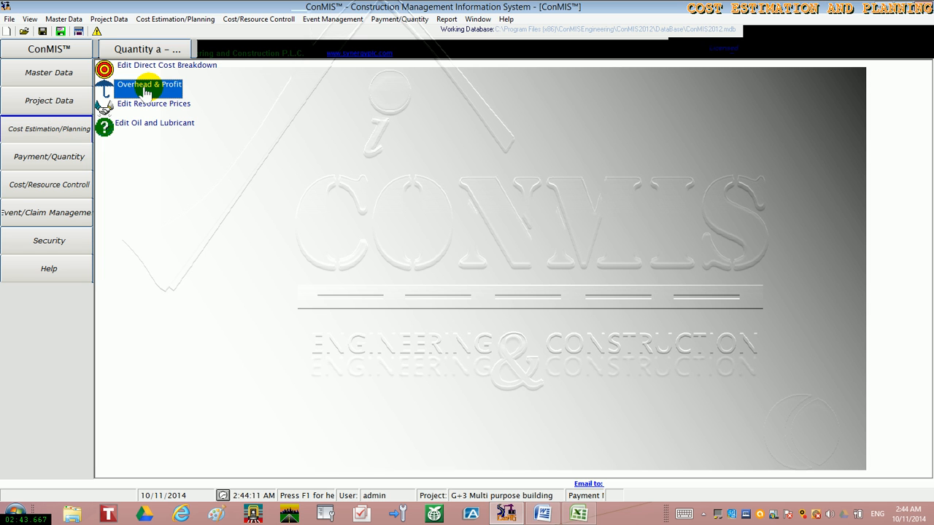
pyautogui.doubleClick(146, 88)
pyautogui.click(447, 132)
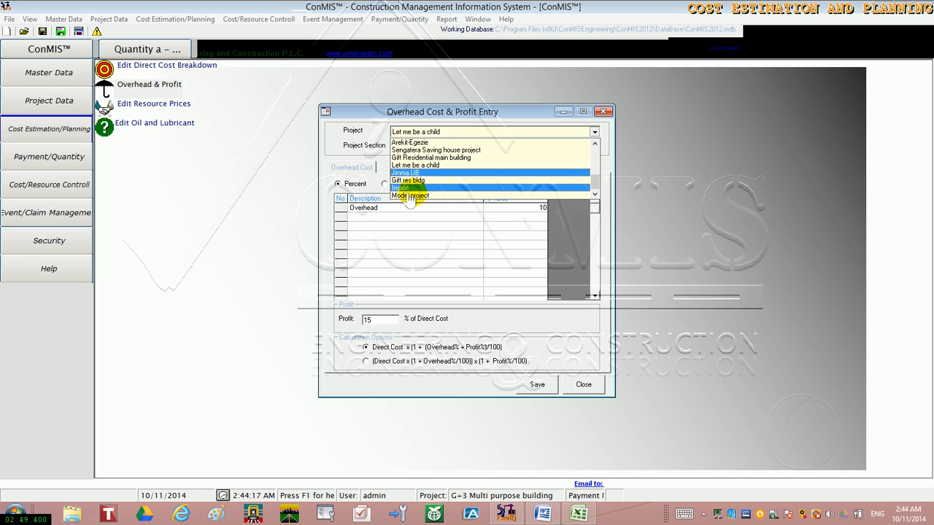
pyautogui.click(408, 196)
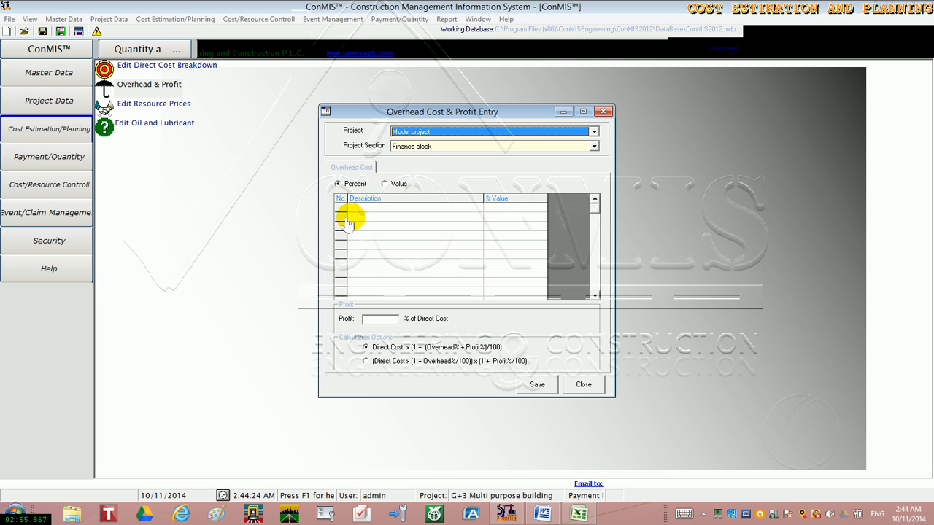
# Step: Enter overhead cost by percent and add the overhead item from the Total Overhead group
pyautogui.click(385, 185)
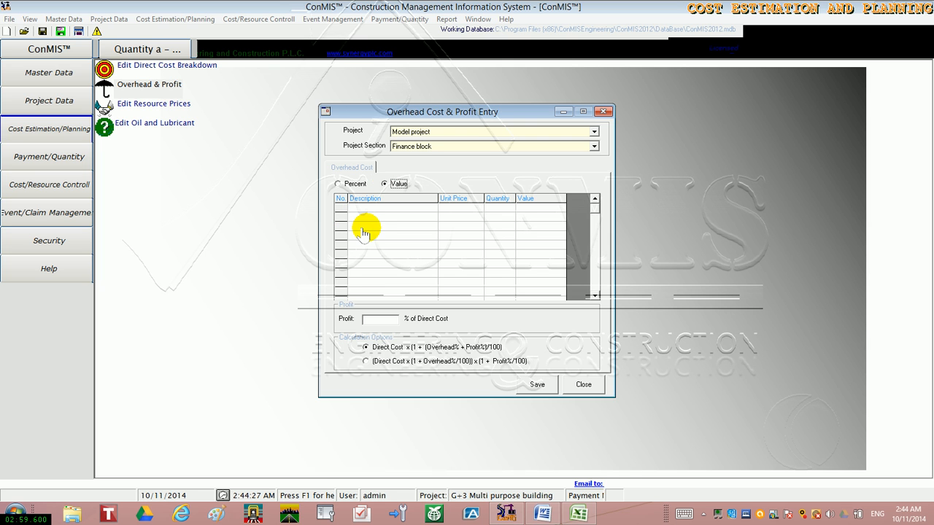
pyautogui.click(339, 185)
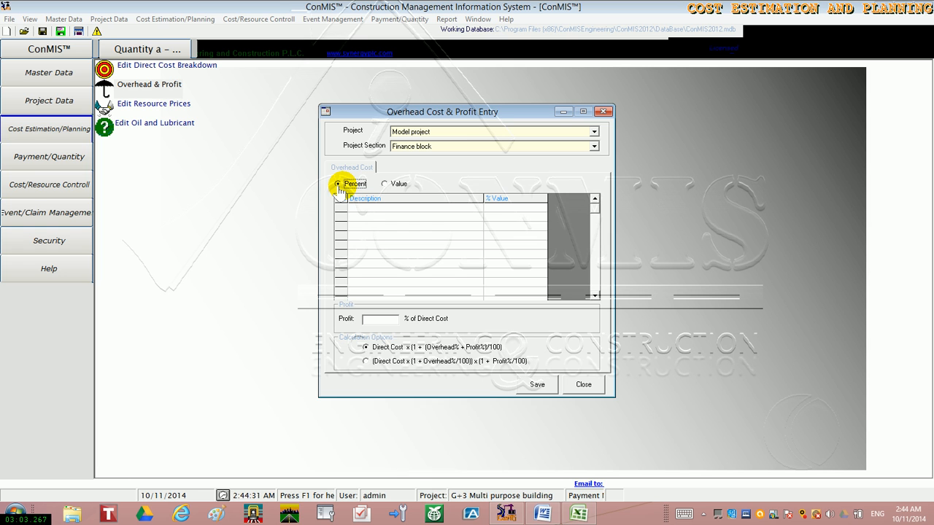
pyautogui.doubleClick(363, 215)
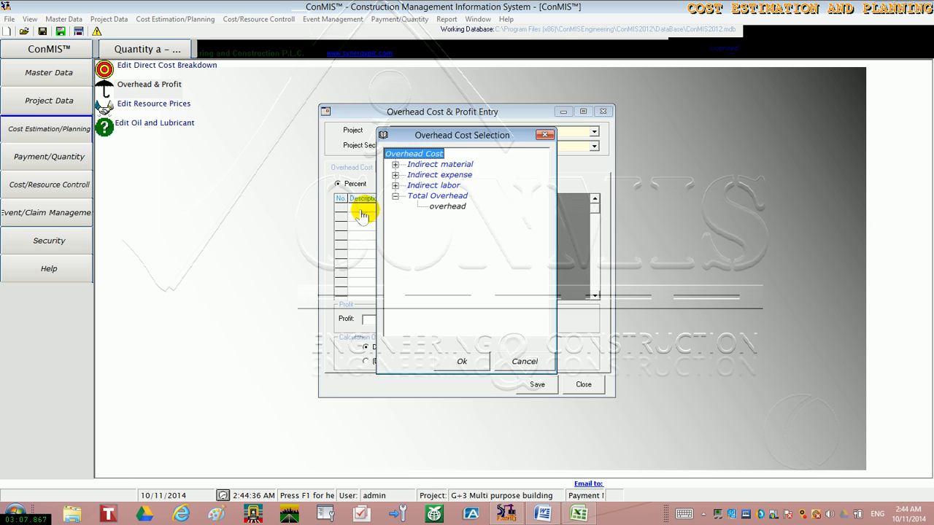
pyautogui.click(395, 185)
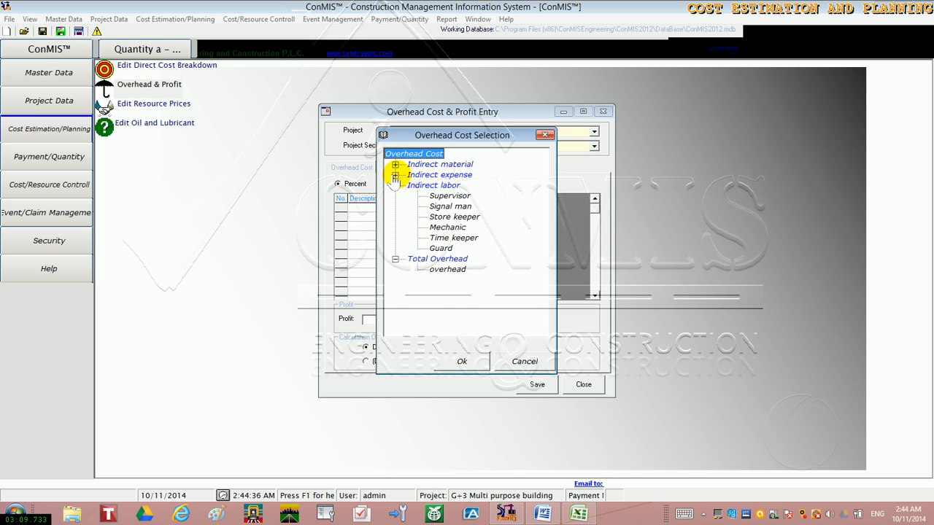
pyautogui.click(395, 175)
pyautogui.click(395, 164)
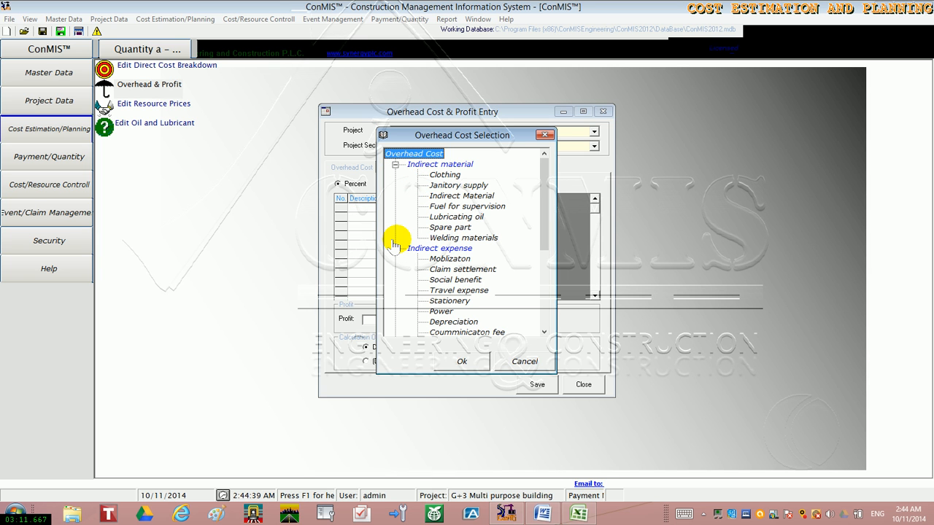
pyautogui.click(544, 332)
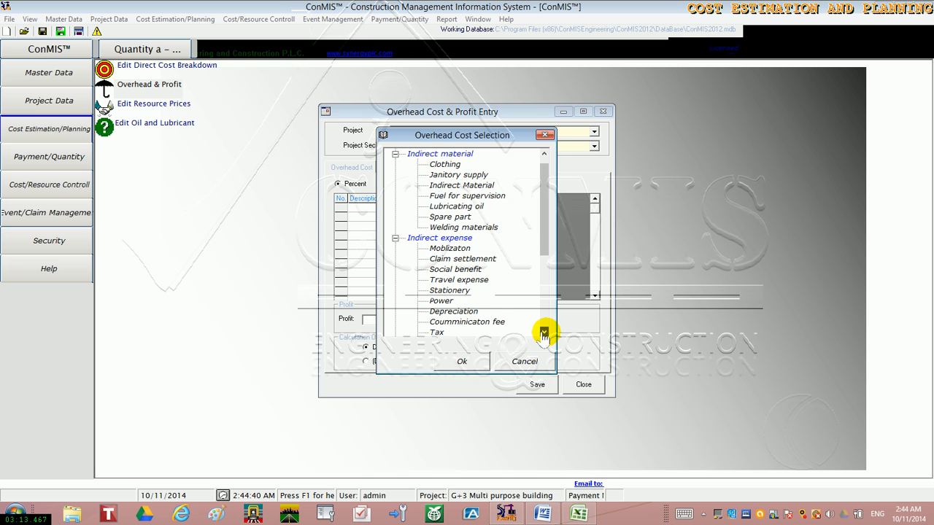
pyautogui.click(544, 332)
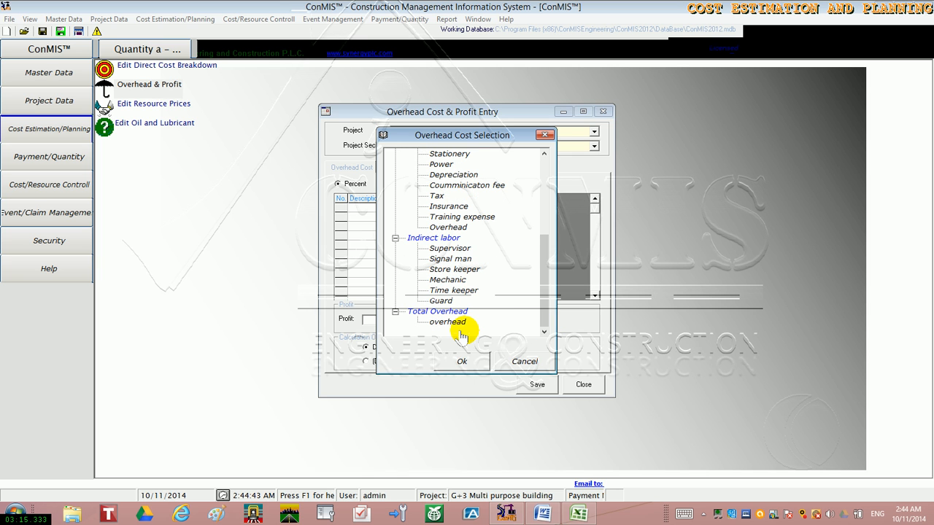
pyautogui.click(459, 326)
pyautogui.click(456, 357)
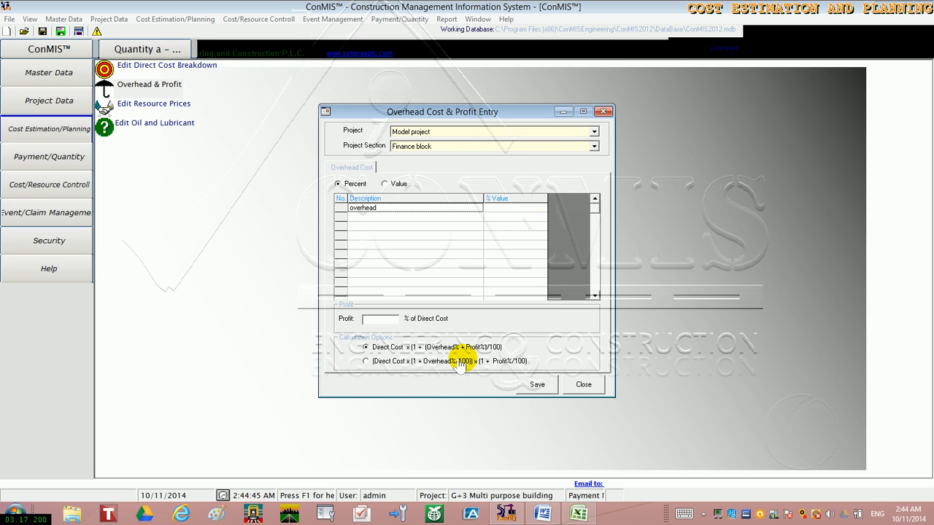
# Step: Set the overhead to 15% and the profit to 10% of direct cost, save the entry and close it
pyautogui.click(499, 210)
pyautogui.write('15')
pyautogui.click(387, 322)
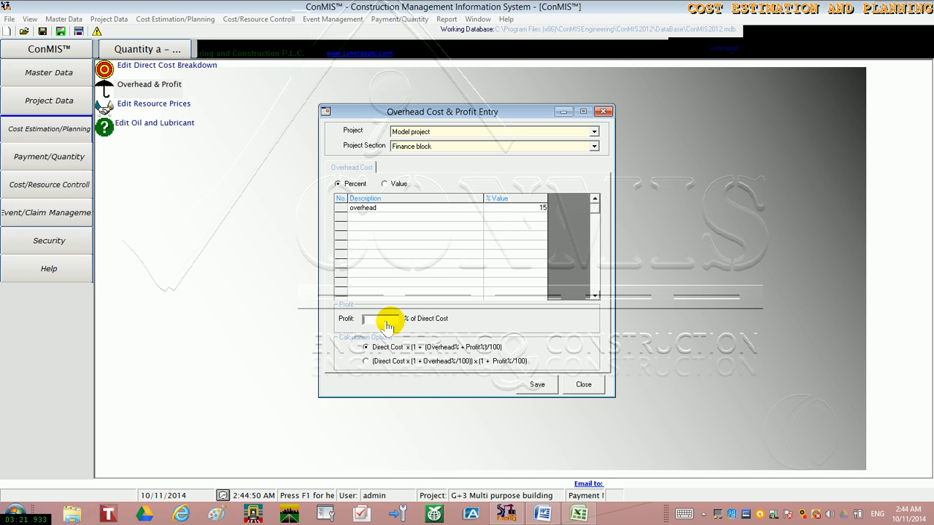
pyautogui.write('10')
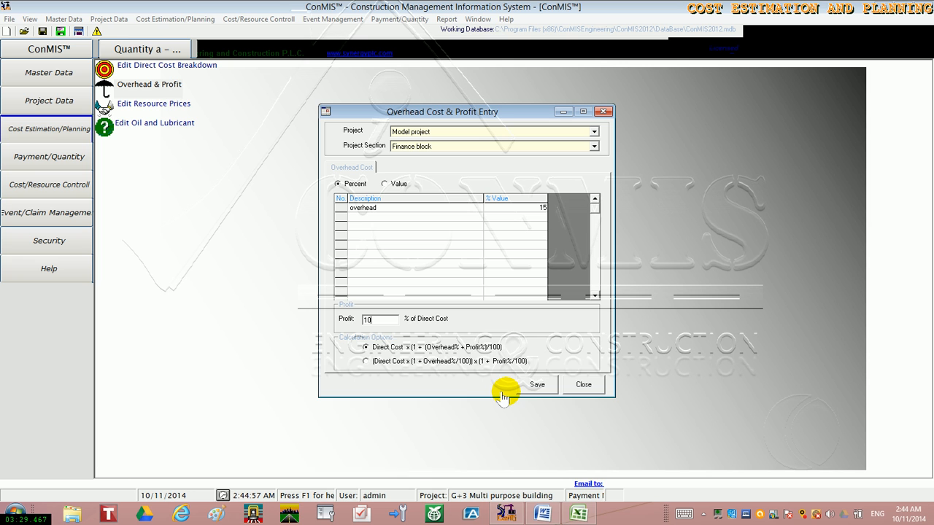
pyautogui.click(528, 391)
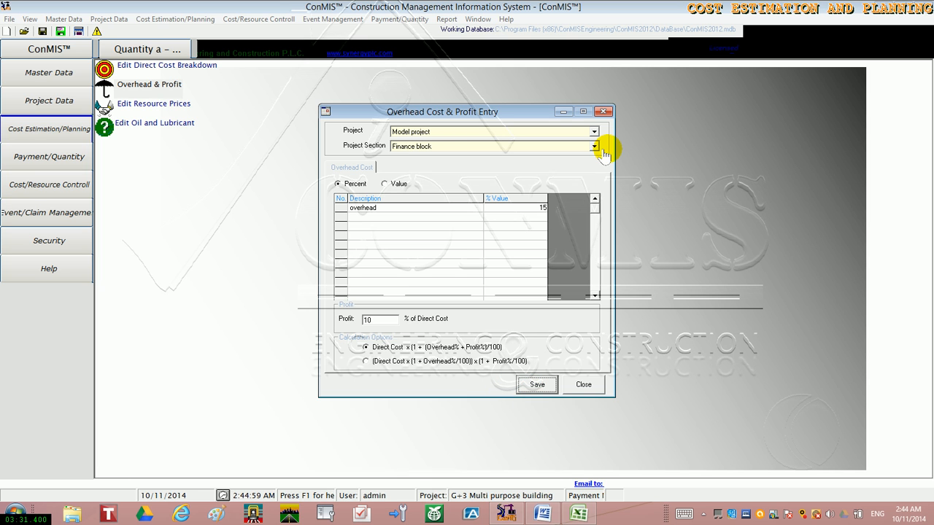
pyautogui.click(603, 113)
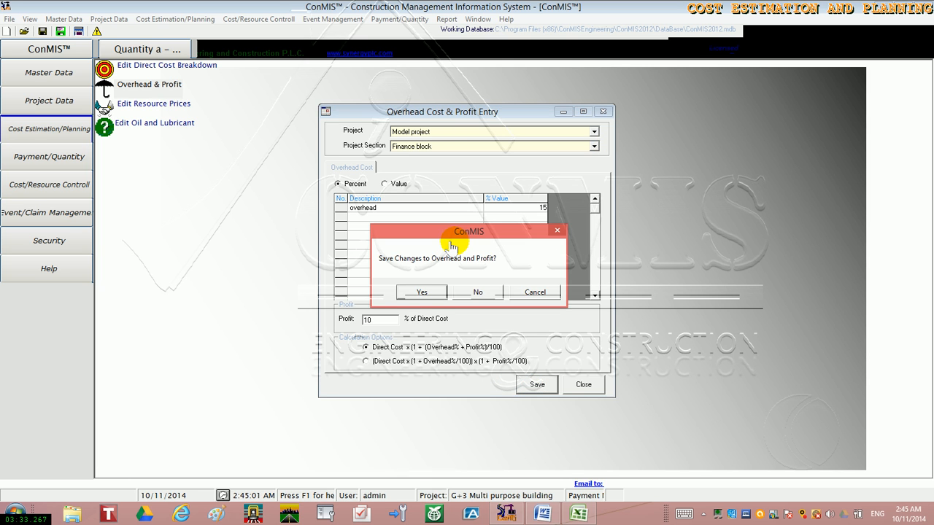
pyautogui.click(422, 294)
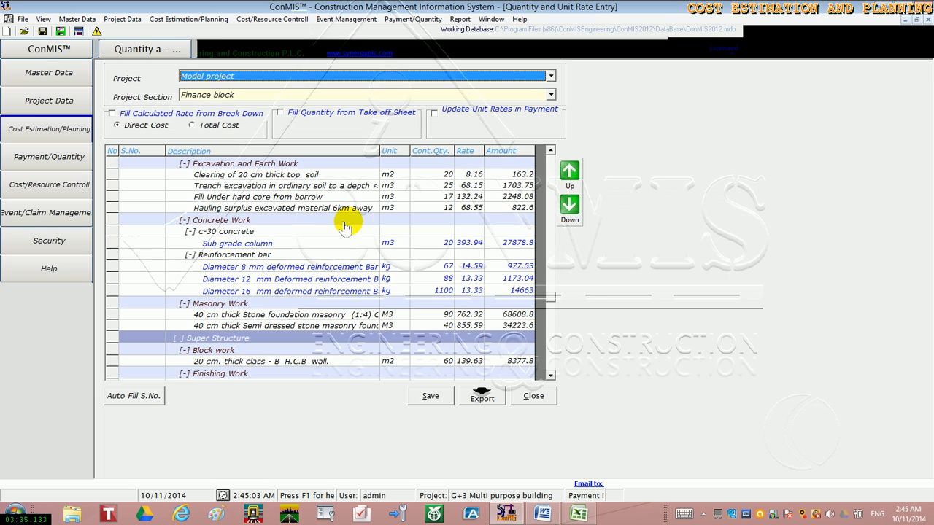
# Step: Fill the Finance block's unit rates from the breakdown using Total Cost, widen the rate column and save
pyautogui.click(192, 125)
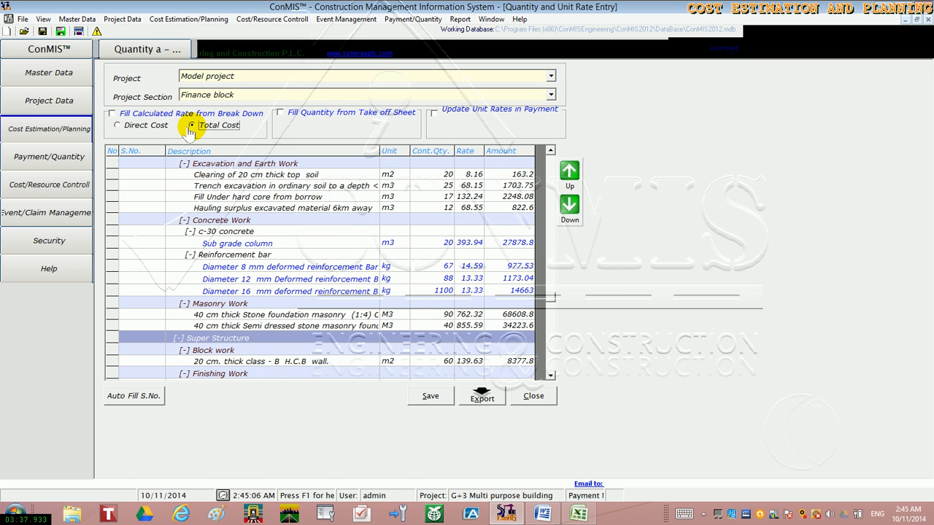
pyautogui.click(111, 114)
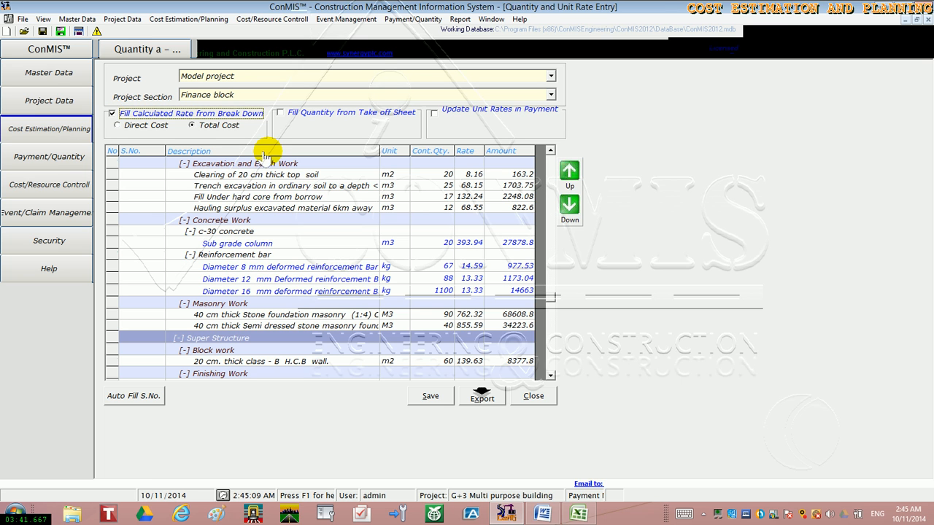
pyautogui.moveTo(484, 150); pyautogui.dragTo(492, 152)
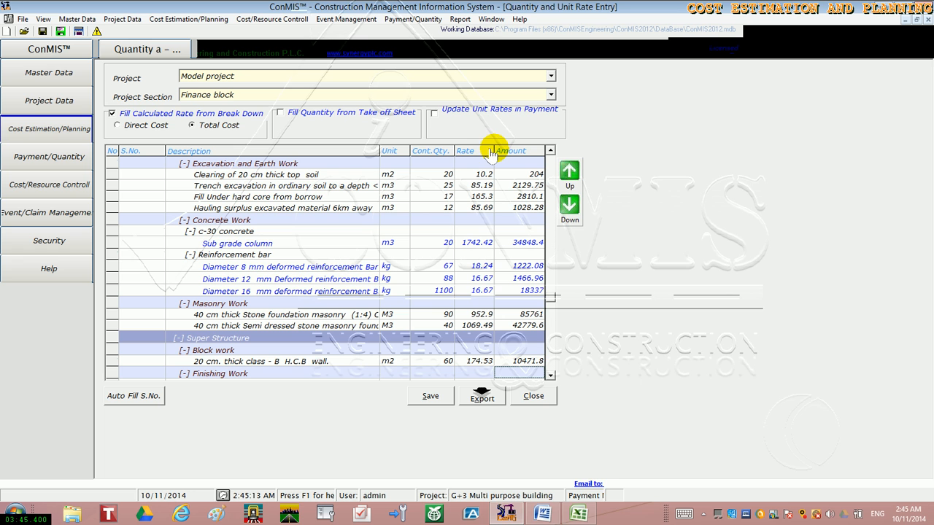
pyautogui.click(550, 375)
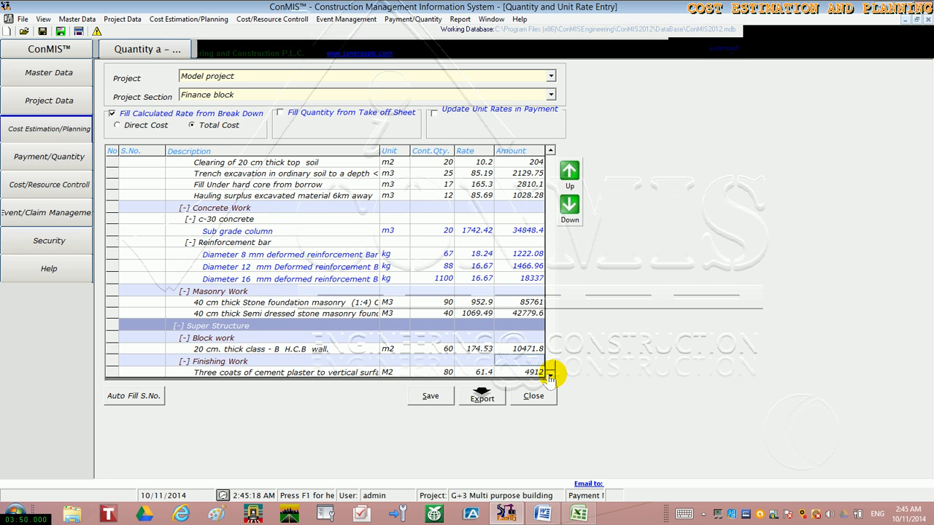
pyautogui.click(431, 401)
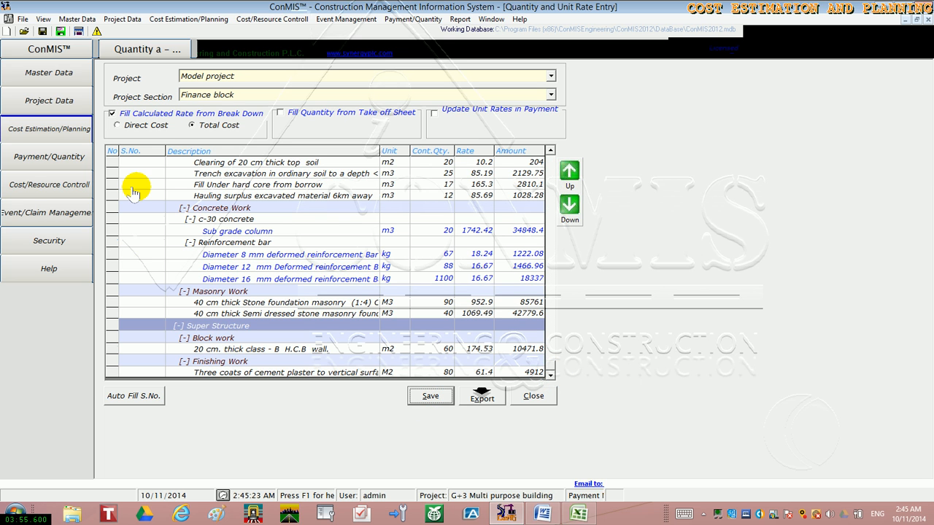
# Step: Auto-fill the work items' serial numbers with the Level 1 sequence type set to None, and save
pyautogui.click(134, 398)
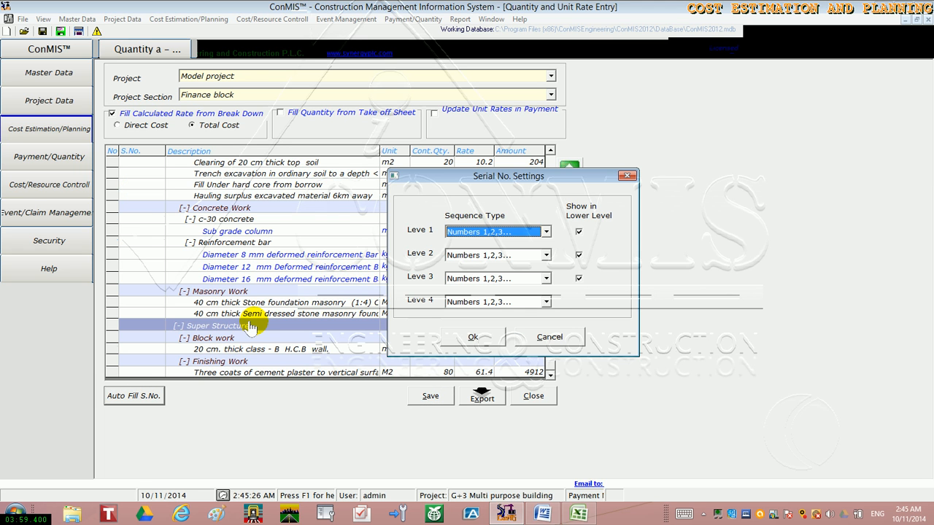
pyautogui.click(535, 232)
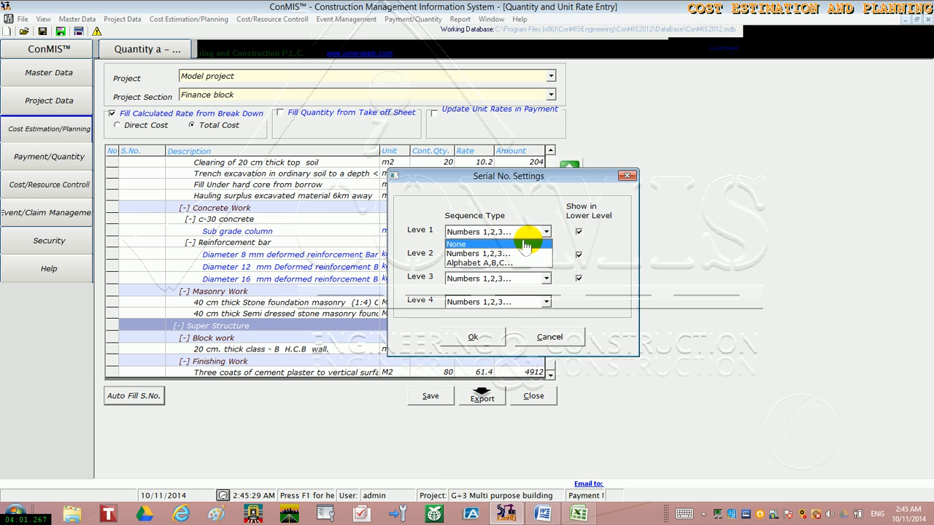
pyautogui.click(525, 244)
pyautogui.click(487, 338)
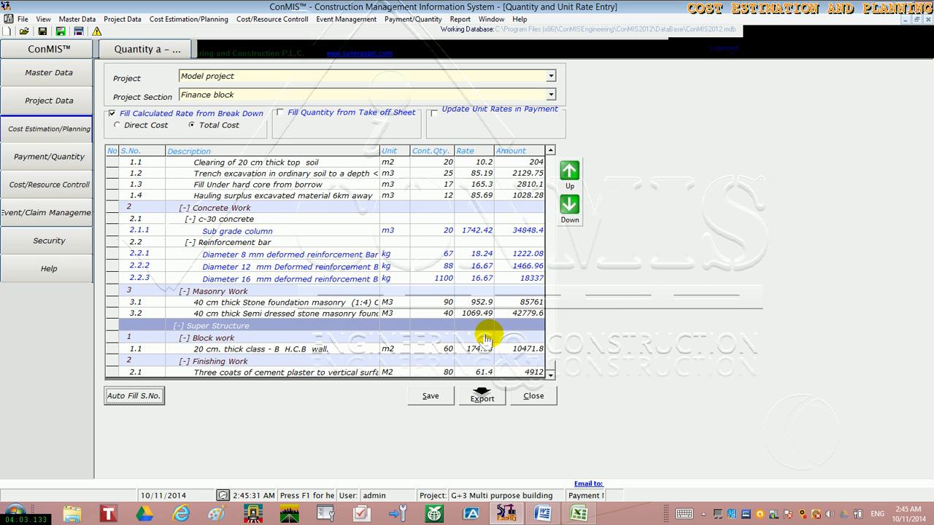
pyautogui.click(550, 151)
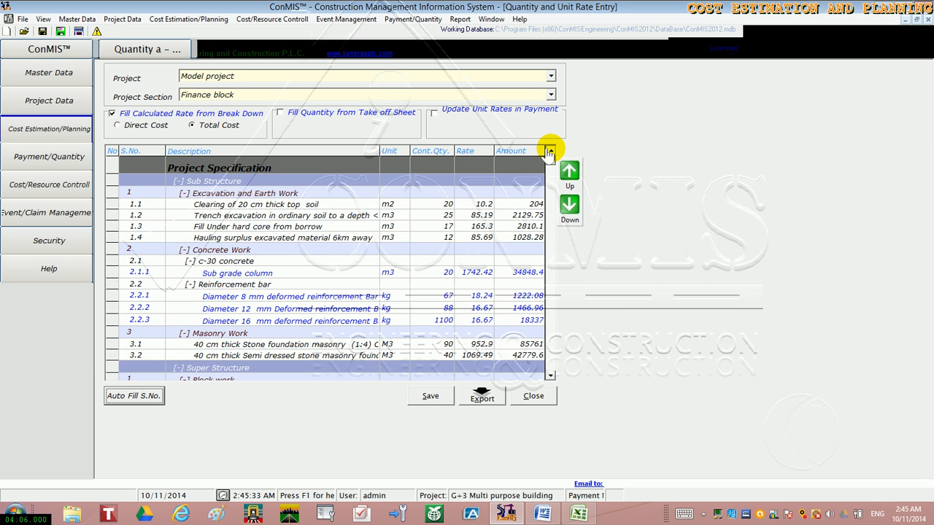
pyautogui.click(429, 398)
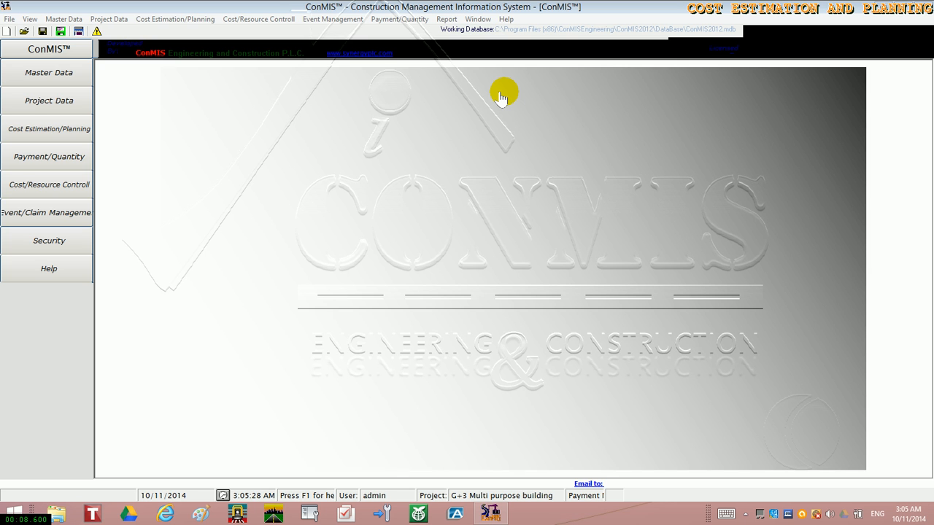
# Step: Generate the total unit cost breakdown report for the Finance block section of Model project
pyautogui.click(446, 19)
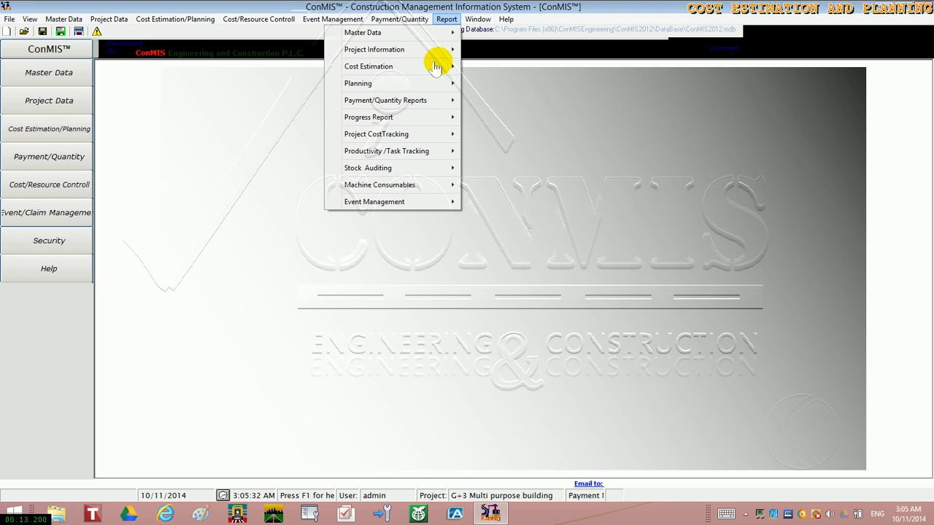
pyautogui.moveTo(435, 68)
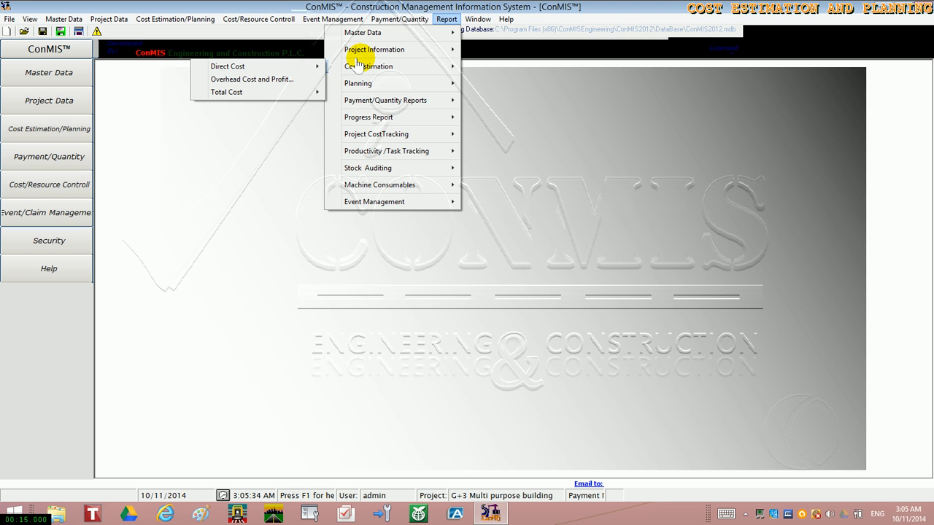
pyautogui.moveTo(332, 71)
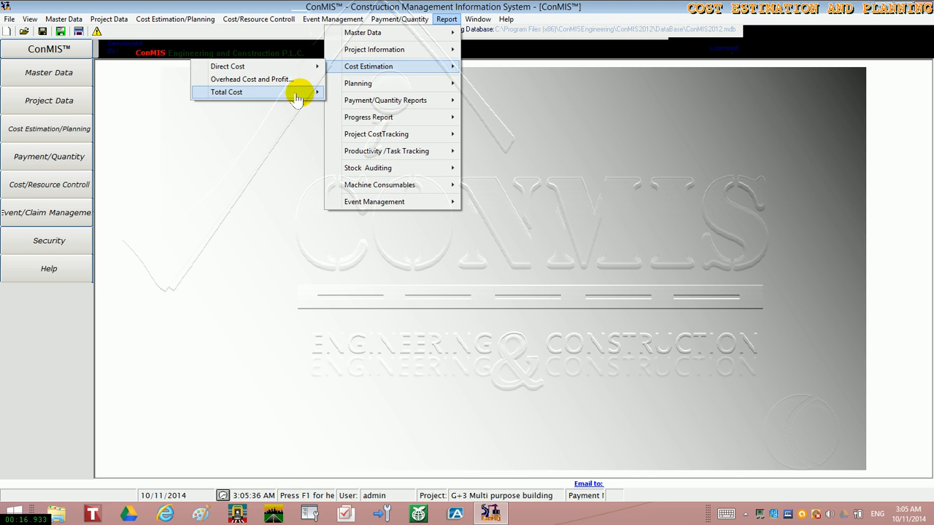
pyautogui.moveTo(296, 97)
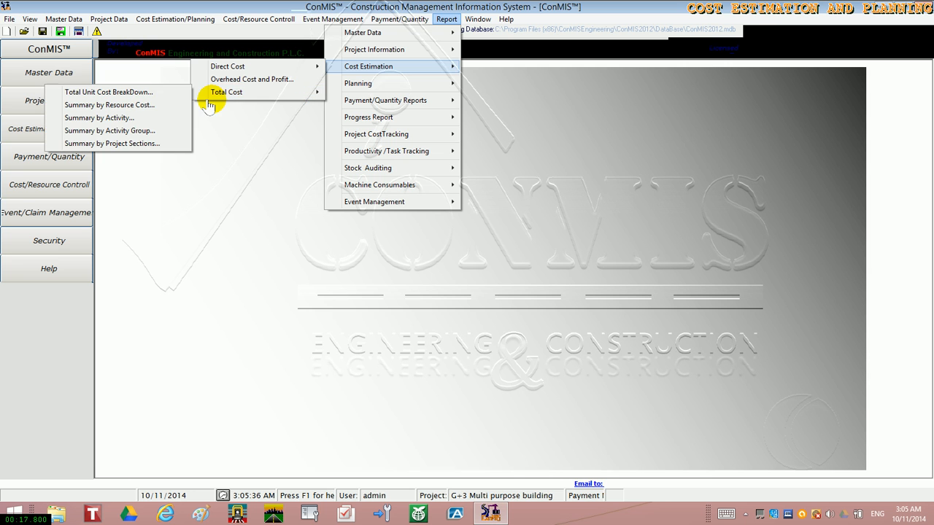
pyautogui.click(103, 95)
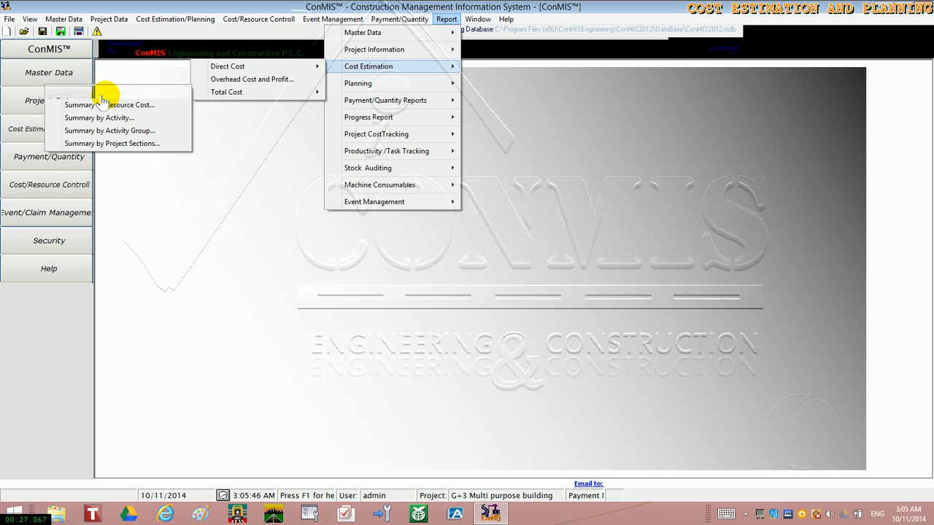
pyautogui.click(136, 144)
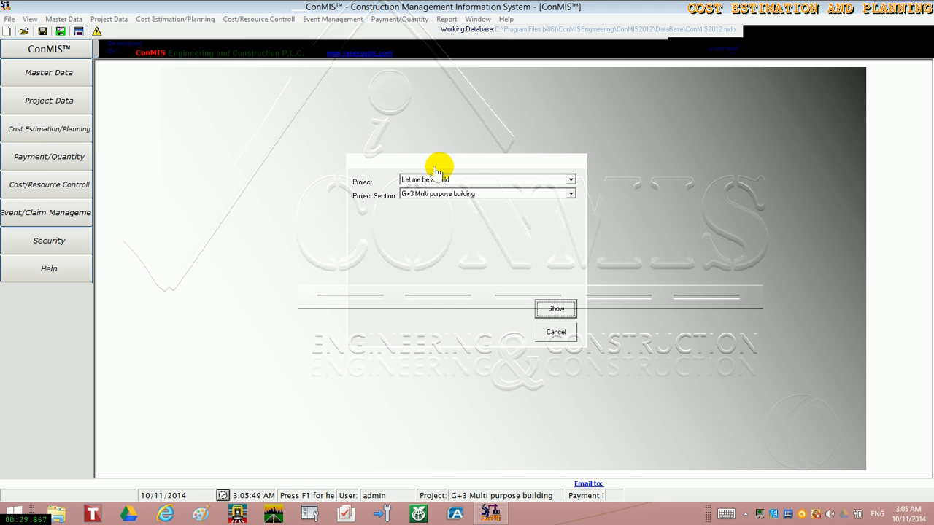
pyautogui.click(471, 180)
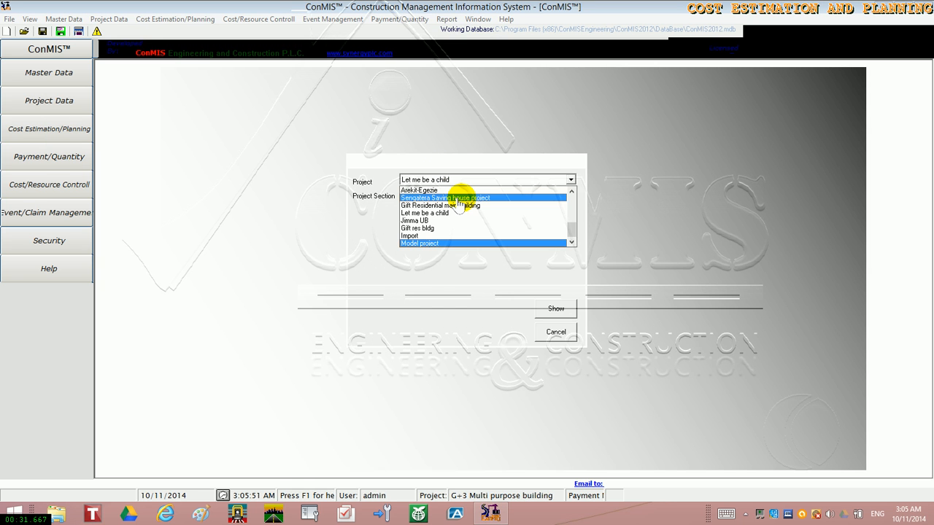
pyautogui.click(432, 243)
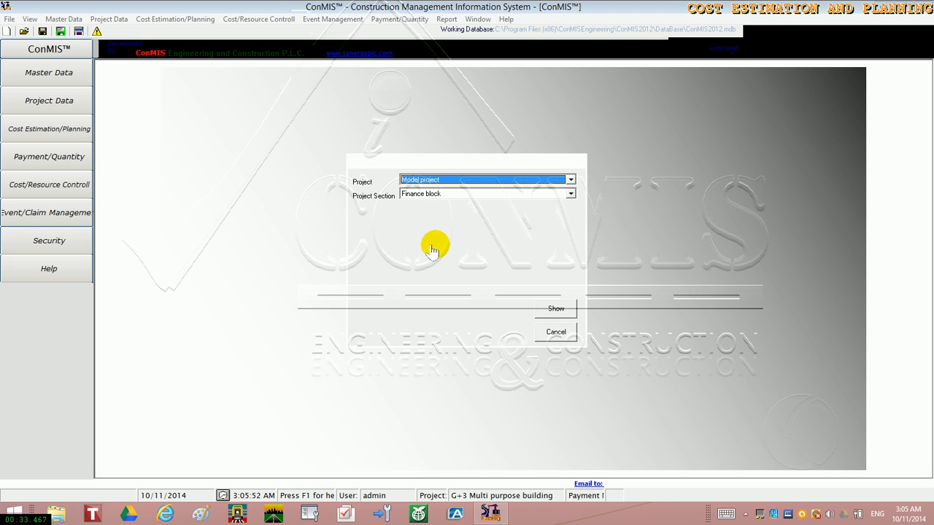
pyautogui.click(555, 309)
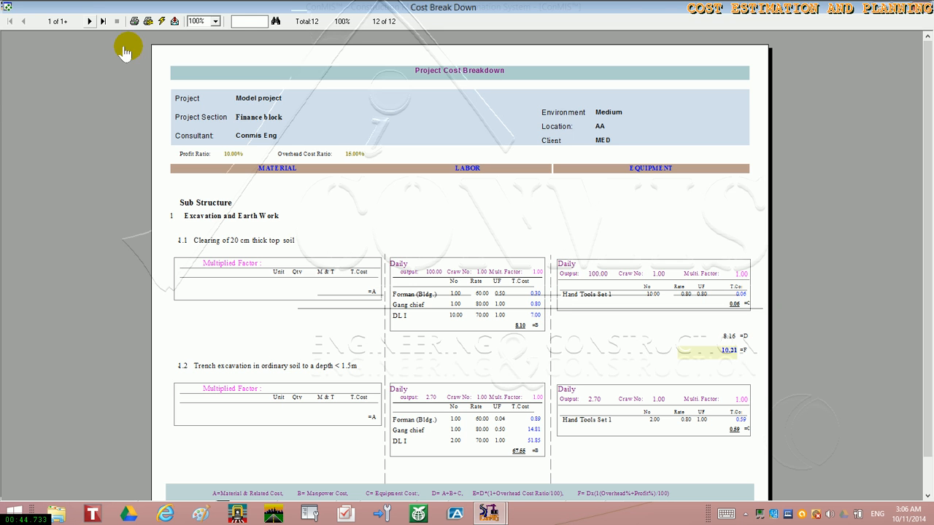
# Step: Page through the project cost breakdown report to review the work items' material, labor and equipment costs, and close it
pyautogui.click(87, 22)
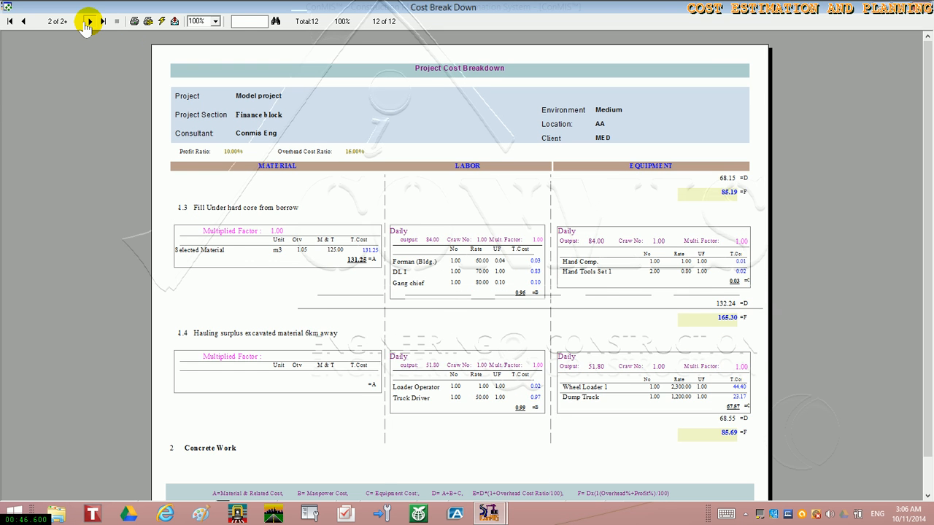
pyautogui.click(88, 22)
pyautogui.click(88, 22)
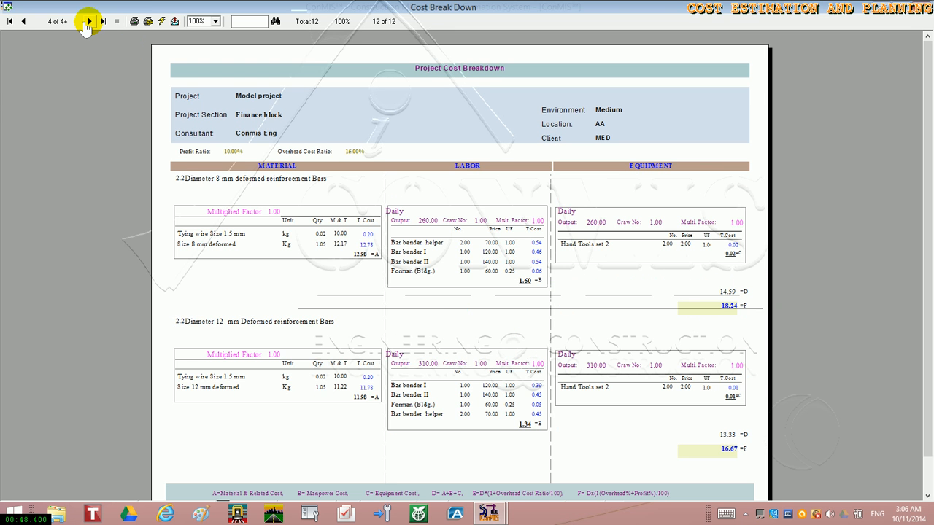
pyautogui.click(88, 22)
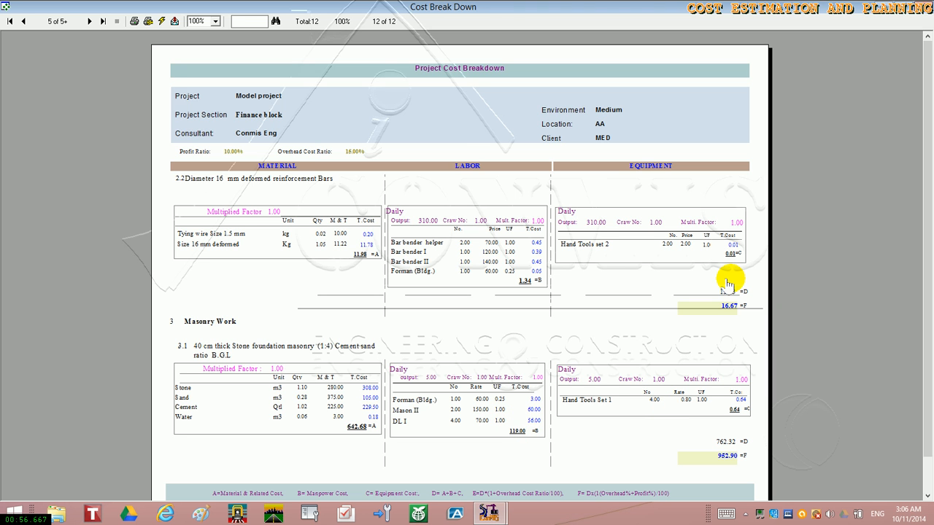
pyautogui.click(923, 8)
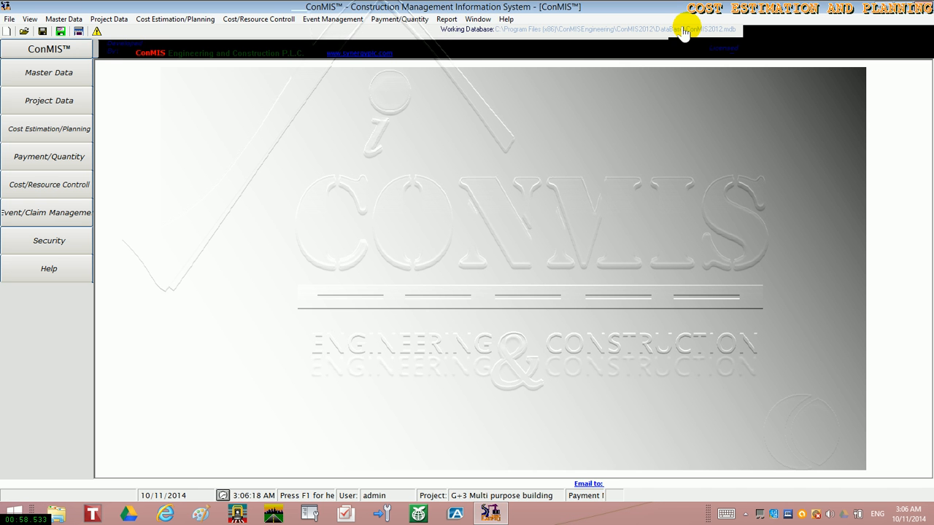
# Step: Generate the total cost report summarized by resource cost for Model project's Finance block
pyautogui.click(445, 19)
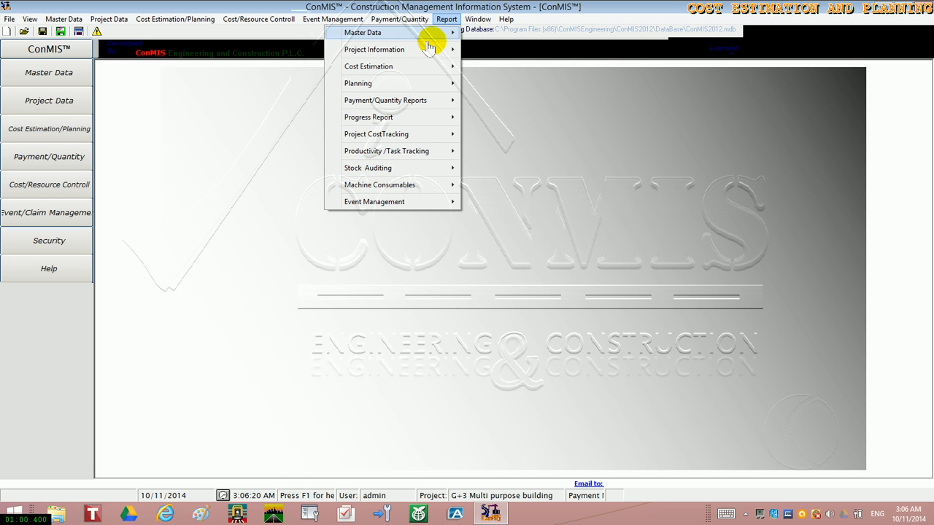
pyautogui.moveTo(380, 67)
pyautogui.moveTo(275, 94)
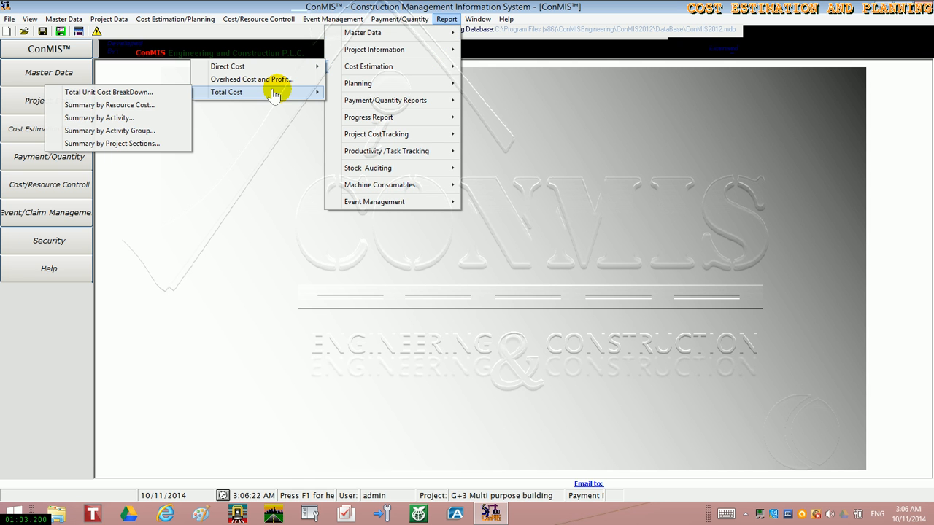
pyautogui.click(131, 109)
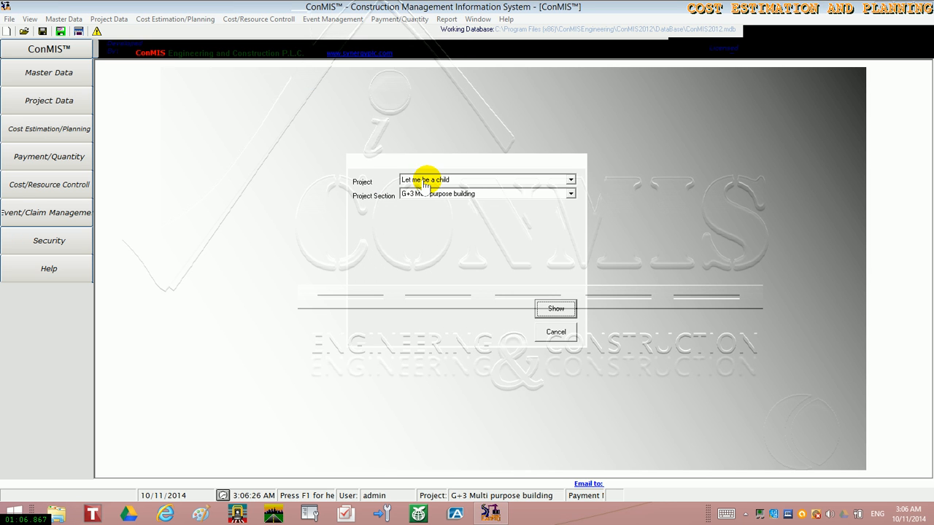
pyautogui.click(425, 183)
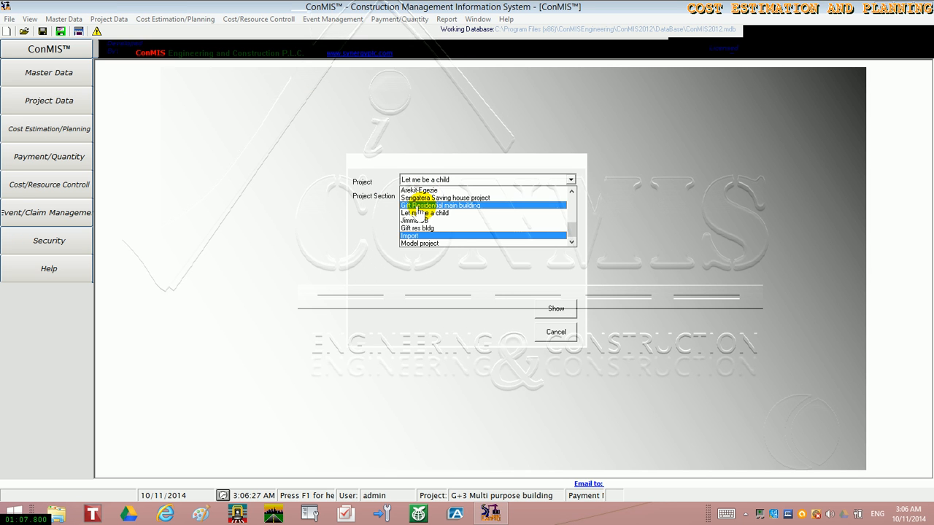
pyautogui.click(412, 244)
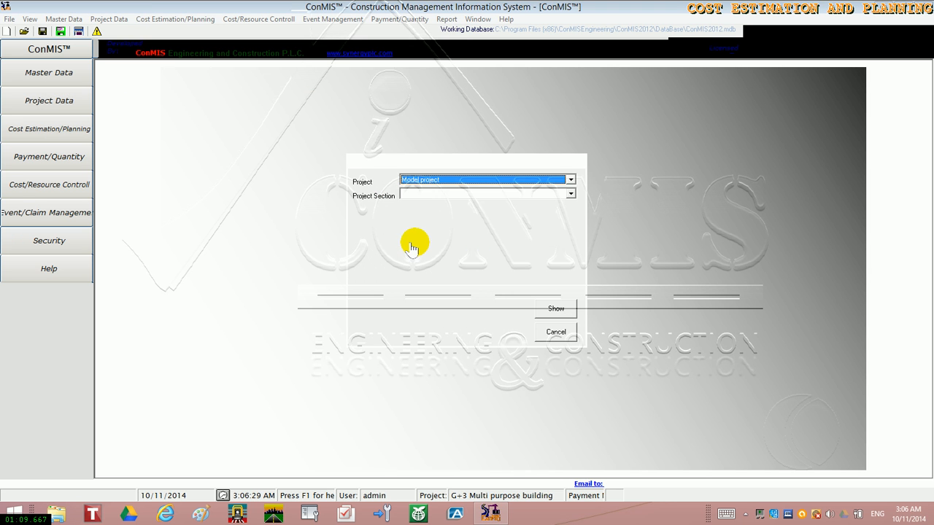
pyautogui.click(427, 195)
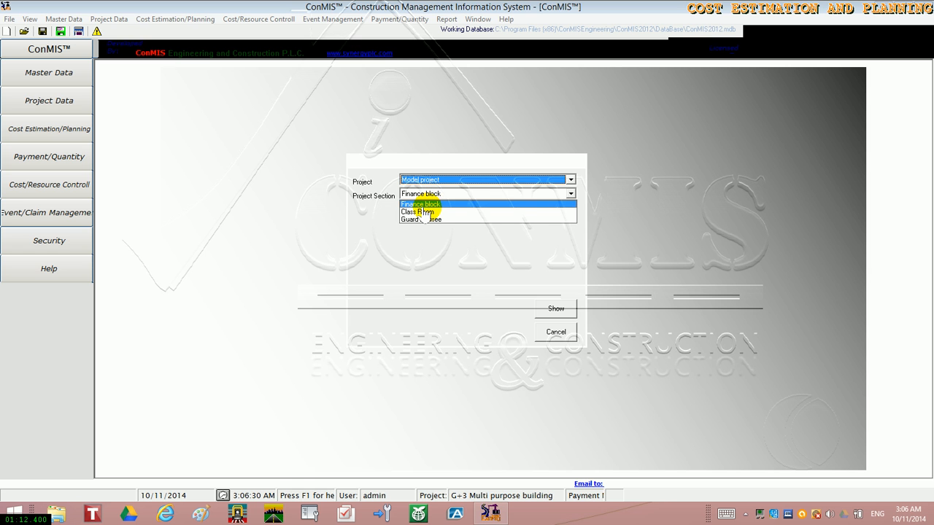
pyautogui.click(423, 205)
pyautogui.click(552, 312)
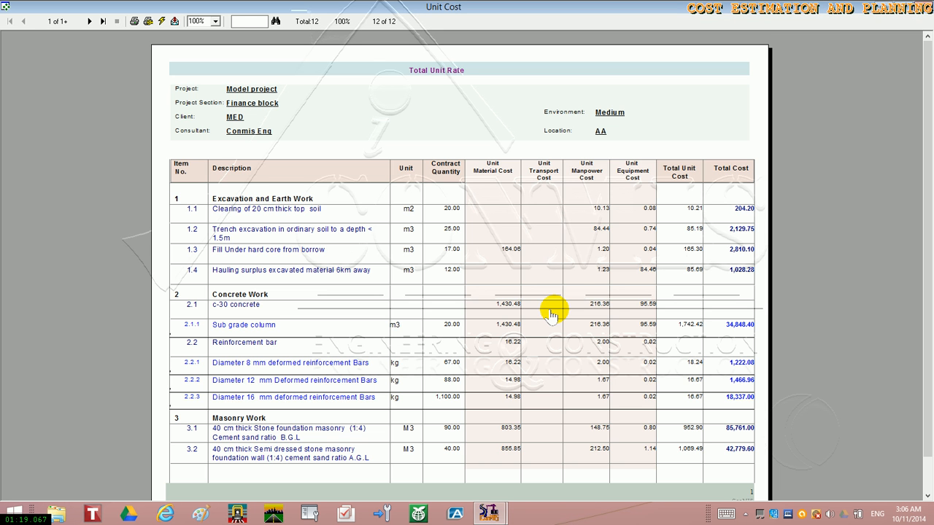
# Step: Review the unit and total costs on both pages of the Total Unit Rate report, and close it
pyautogui.click(925, 499)
pyautogui.click(925, 499)
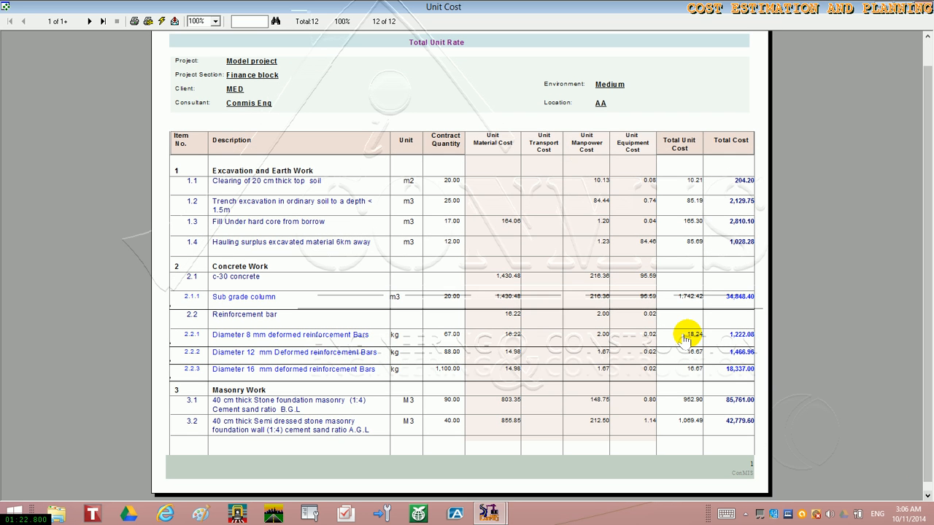
pyautogui.click(88, 22)
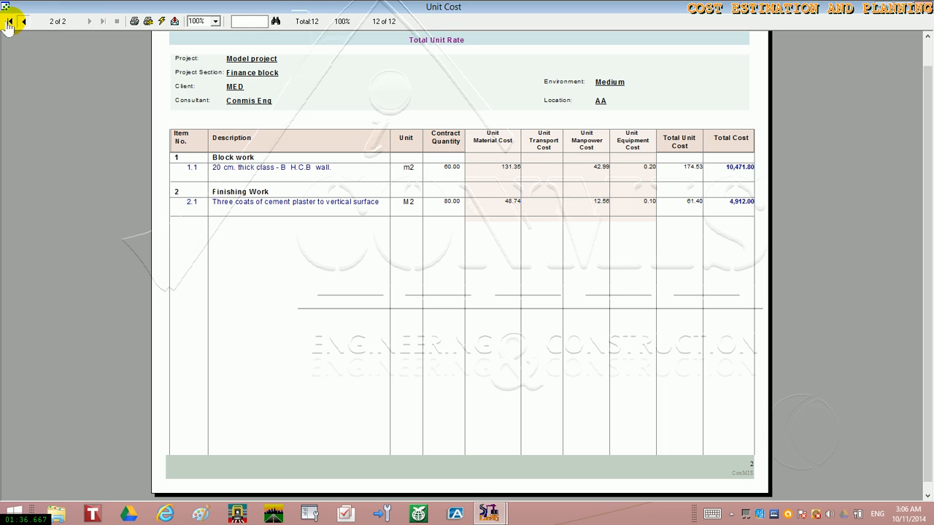
pyautogui.click(916, 15)
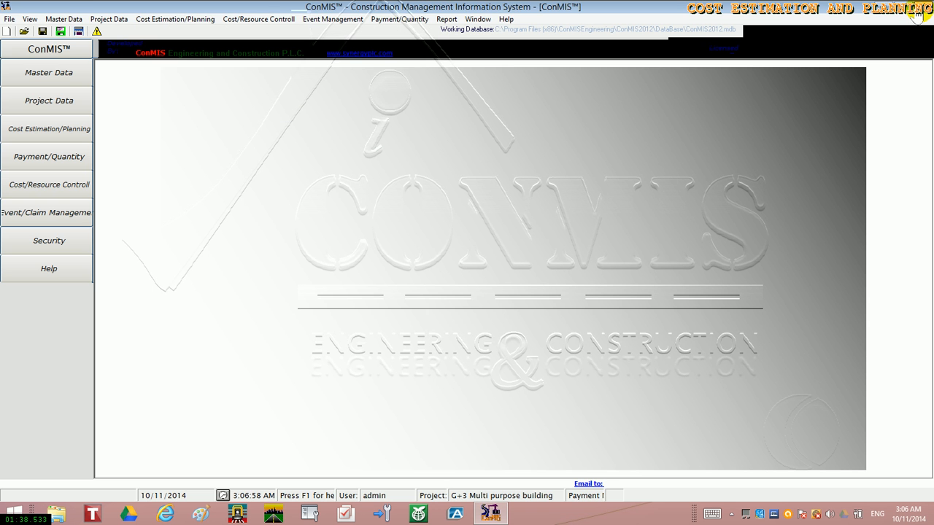
pyautogui.press('super+c')
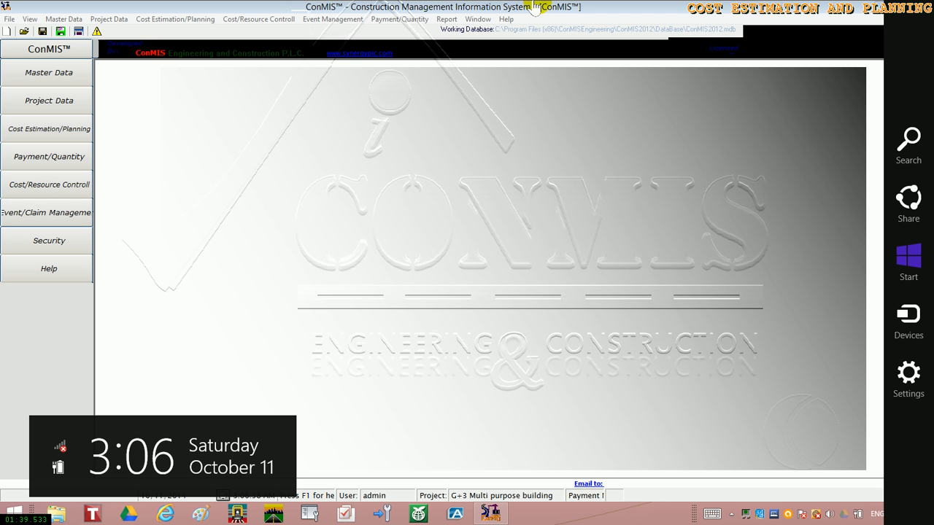
# Step: Generate the material planning report summarized by Sub\Super Structure for Model project's Finance block, review it and close it
pyautogui.click(443, 21)
pyautogui.click(444, 20)
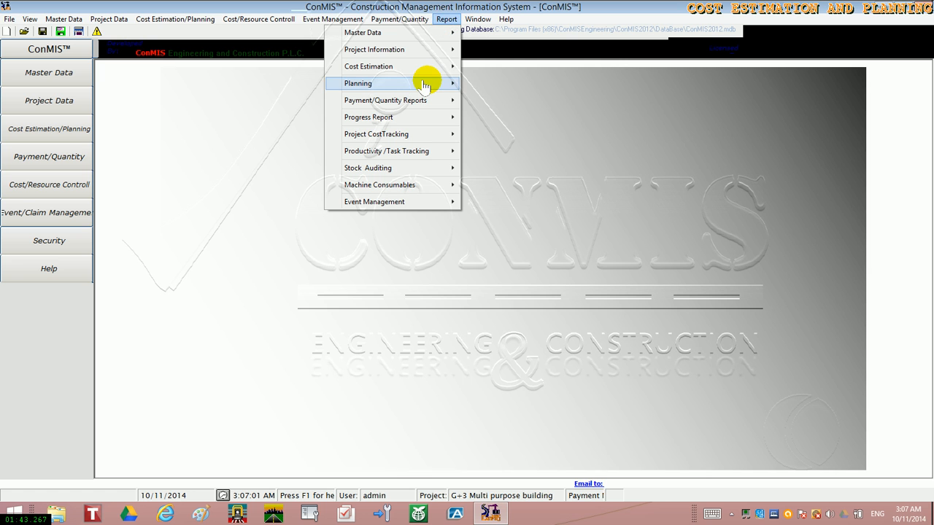
pyautogui.moveTo(425, 87)
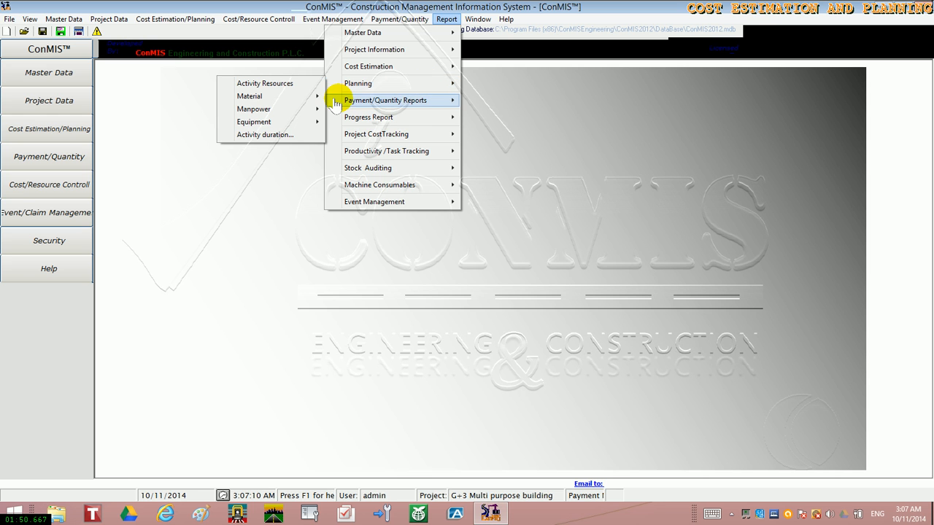
pyautogui.moveTo(357, 83)
pyautogui.moveTo(290, 97)
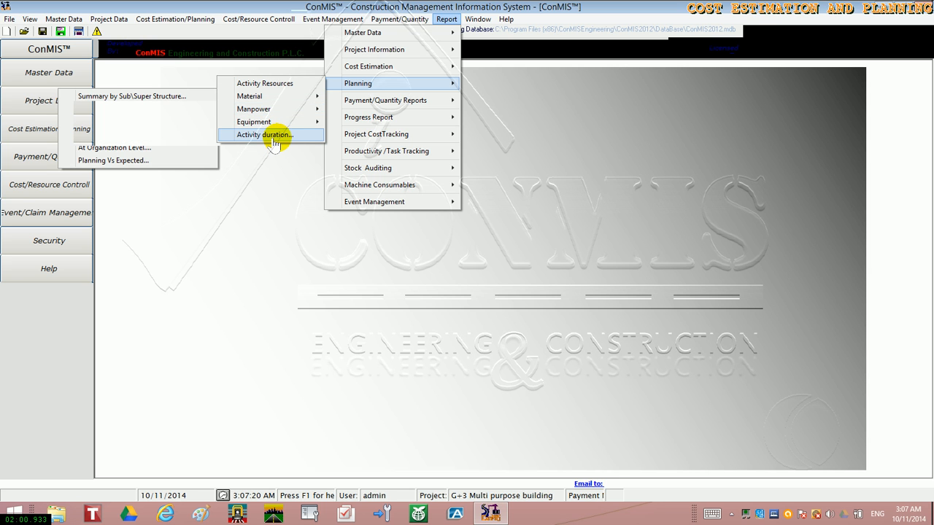
pyautogui.moveTo(258, 102)
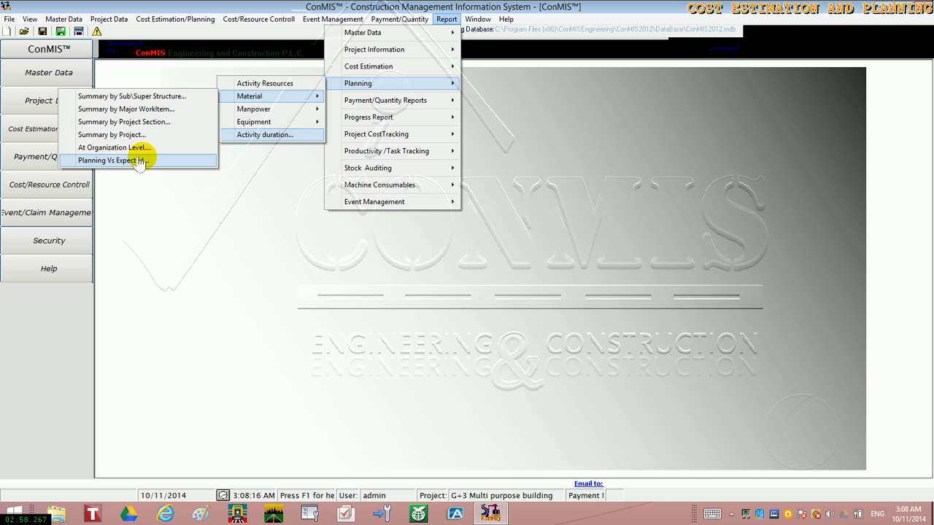
pyautogui.click(135, 103)
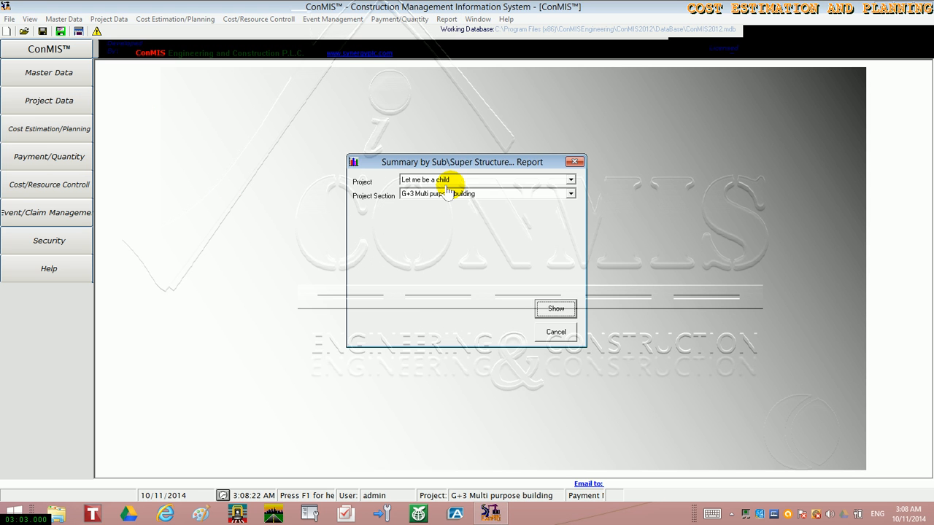
pyautogui.click(447, 182)
pyautogui.click(431, 243)
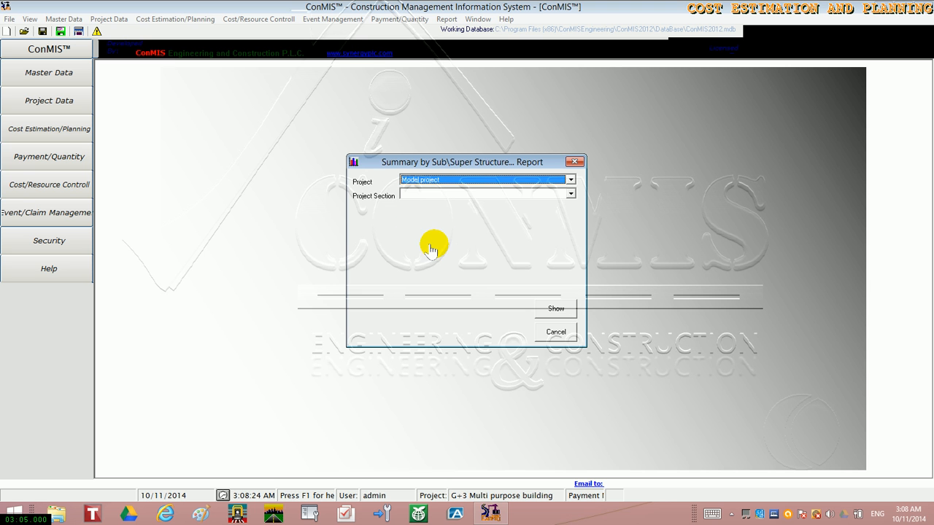
pyautogui.click(555, 310)
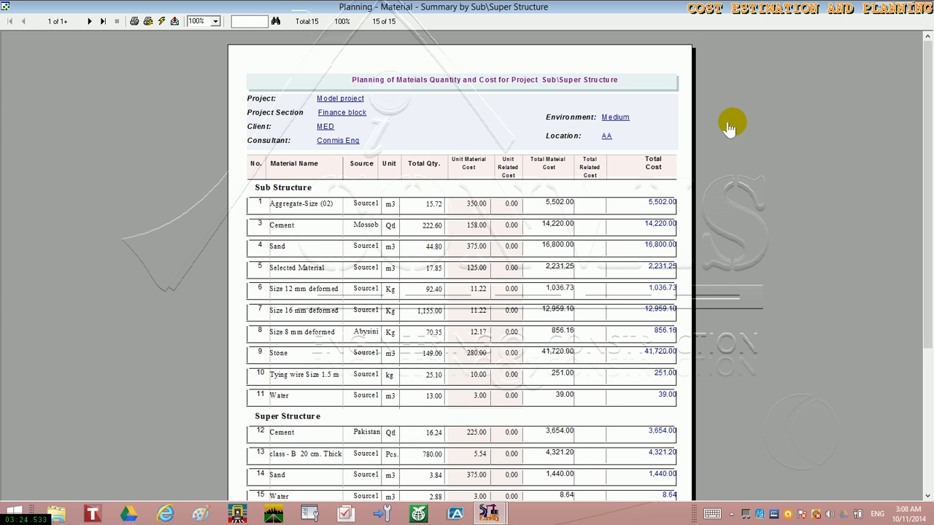
pyautogui.click(917, 13)
pyautogui.moveTo(917, 13)
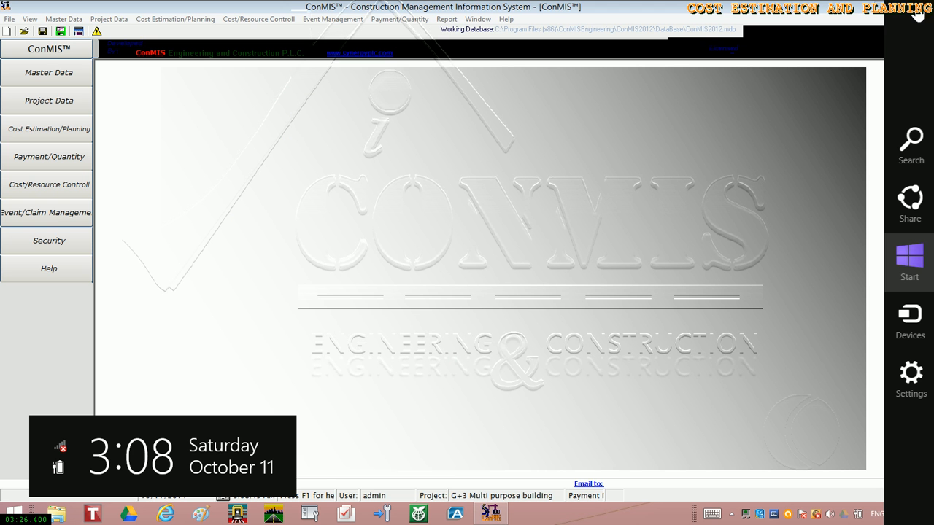
# Step: Generate the equipment planning report summarized by project section for Model project's Finance block, review it and close it
pyautogui.click(445, 21)
pyautogui.moveTo(412, 87)
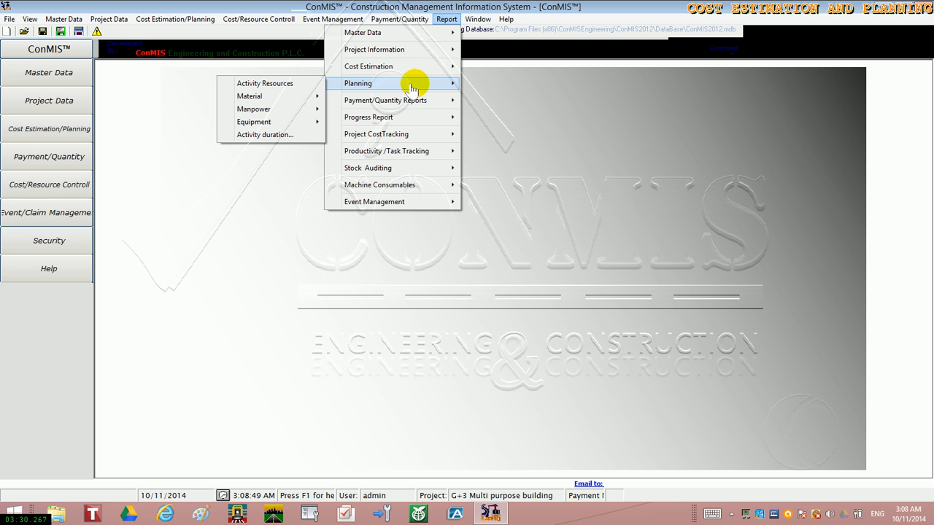
pyautogui.moveTo(302, 115)
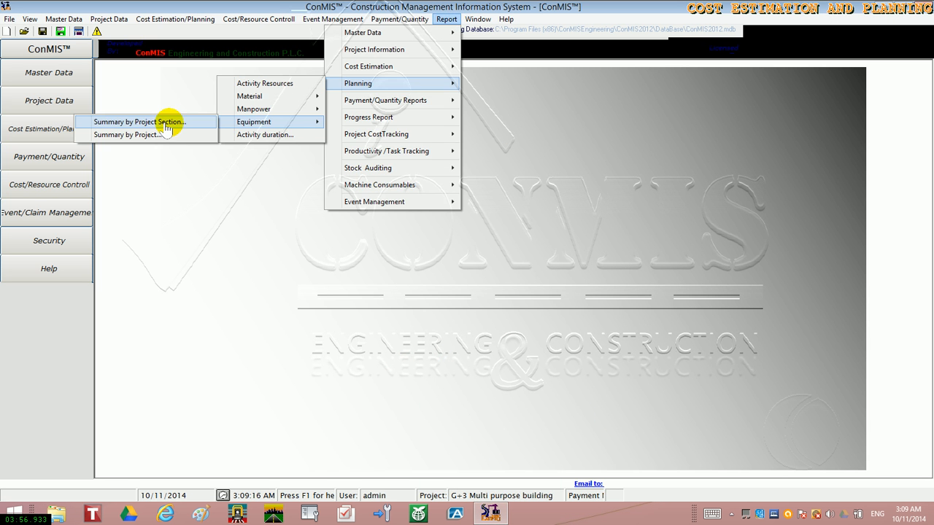
pyautogui.click(139, 122)
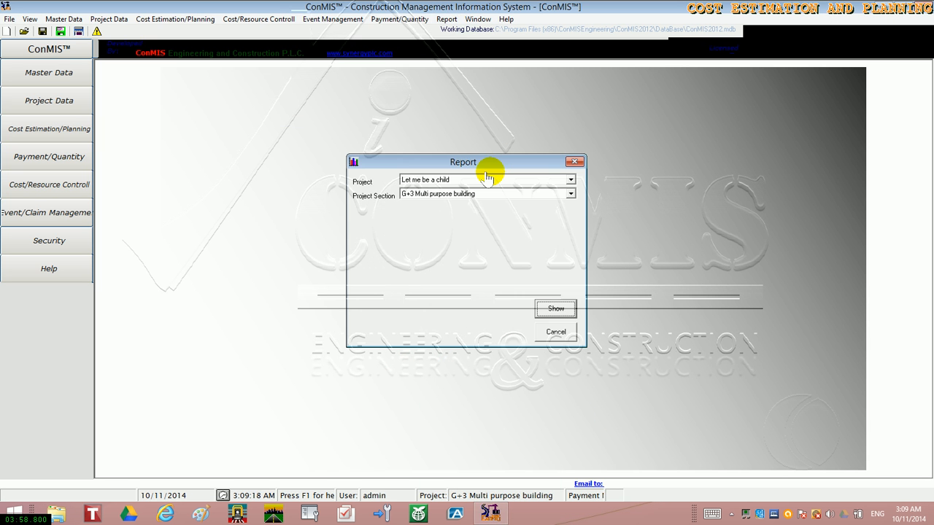
pyautogui.click(487, 180)
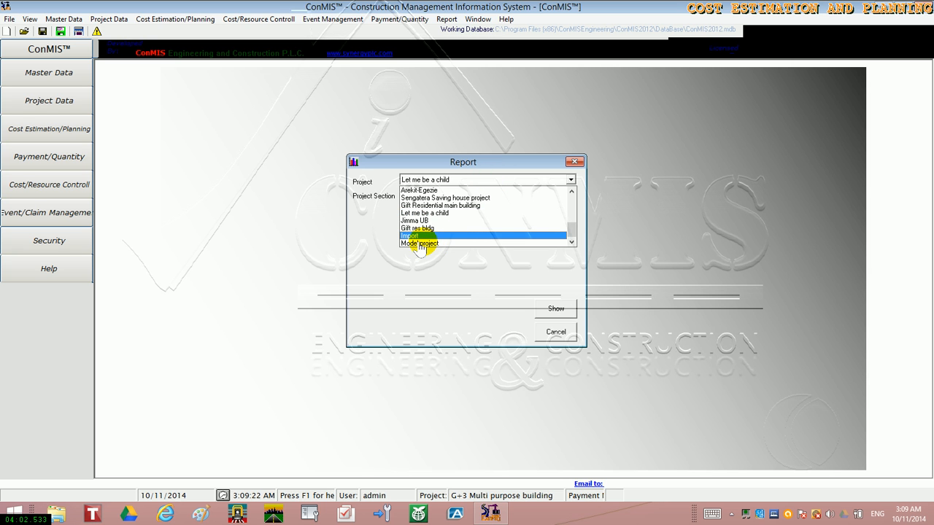
pyautogui.click(414, 243)
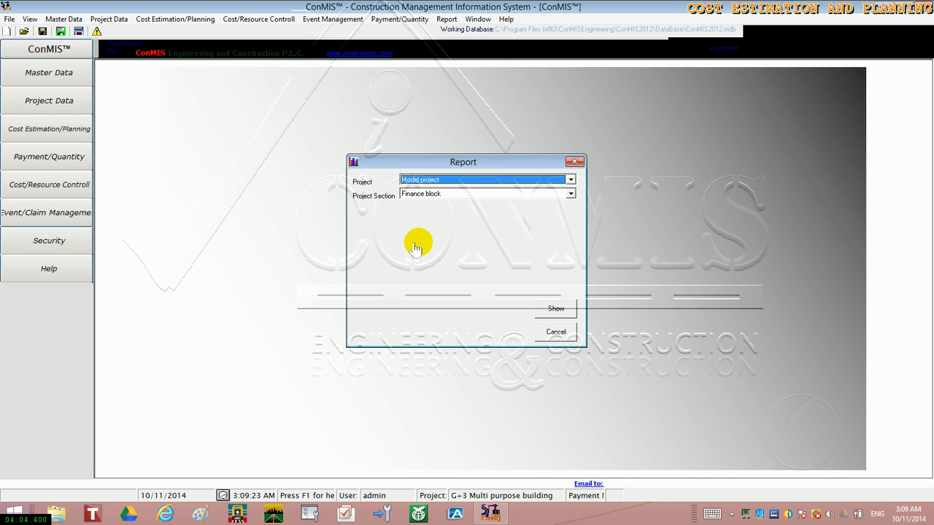
pyautogui.click(556, 312)
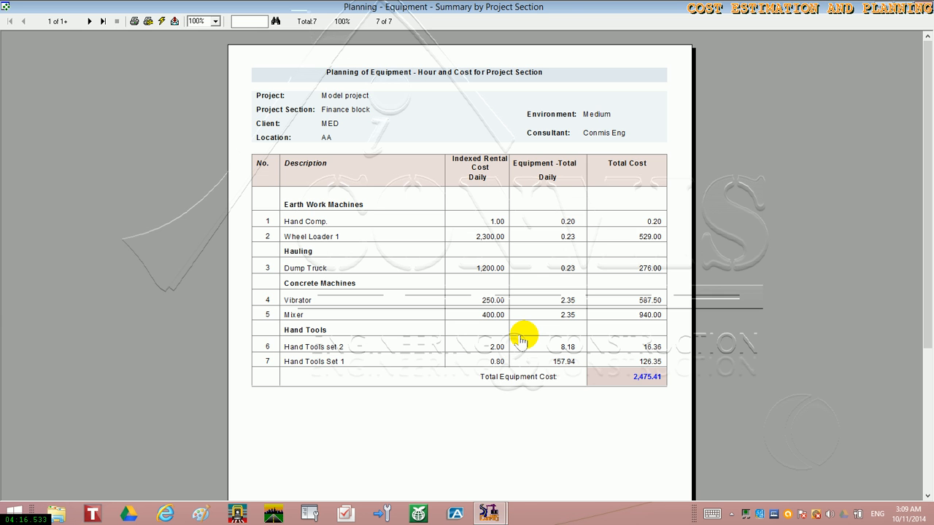
pyautogui.click(925, 6)
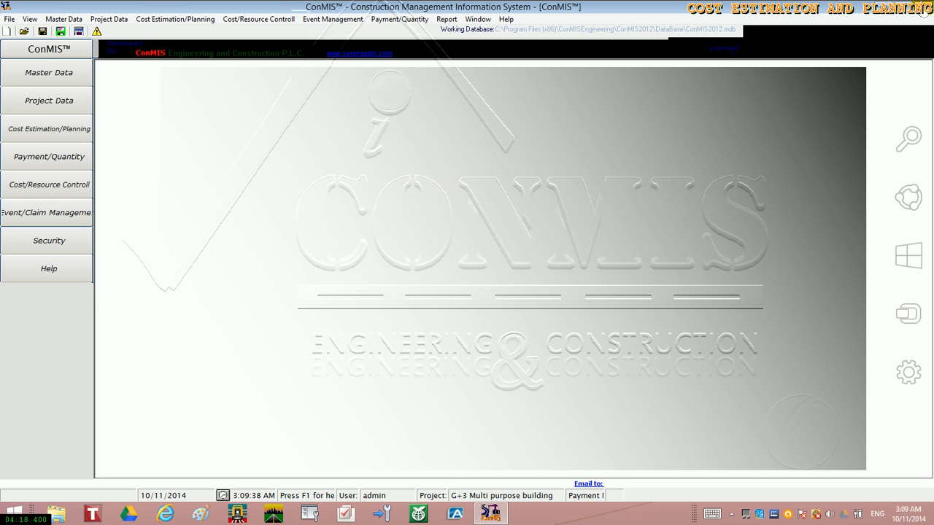
# Step: Generate the manpower planning report summarized by project section for Model project's Finance block, review it and close it
pyautogui.click(447, 19)
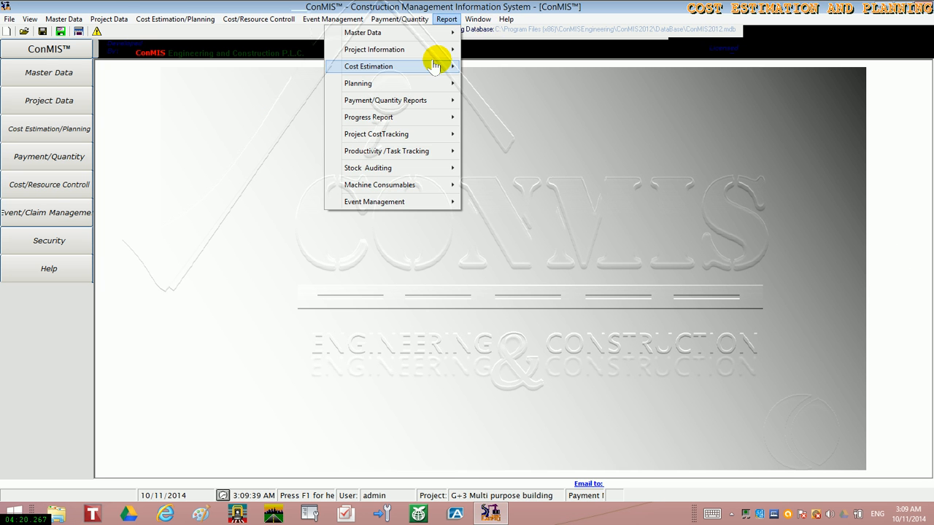
pyautogui.moveTo(431, 88)
pyautogui.moveTo(310, 100)
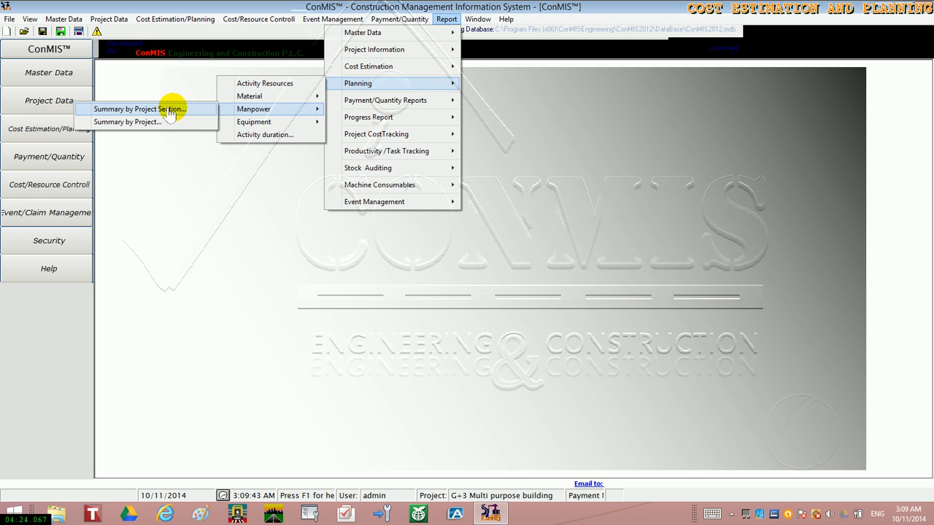
pyautogui.click(170, 110)
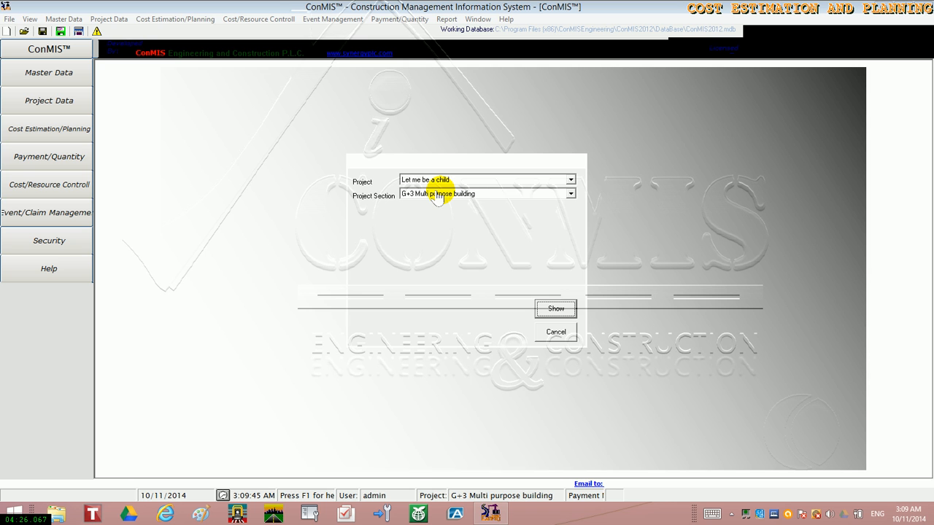
pyautogui.click(436, 181)
pyautogui.click(427, 244)
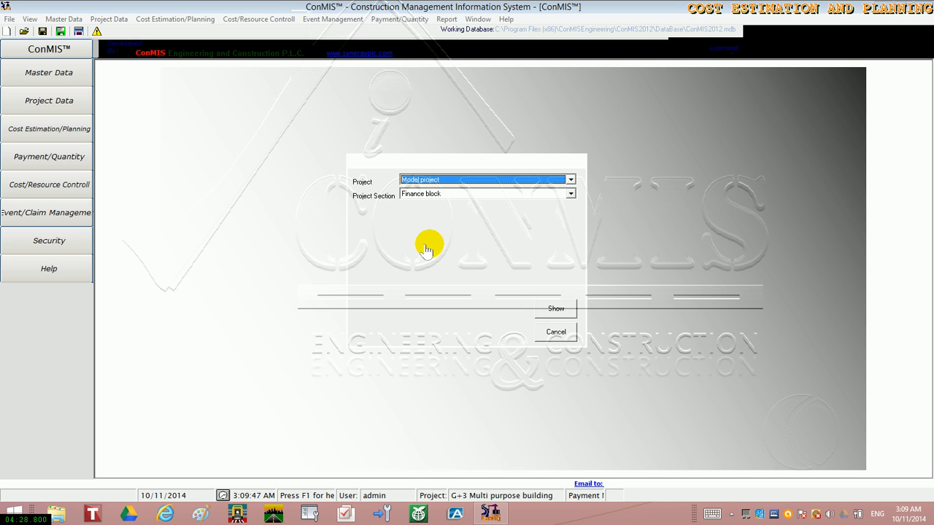
pyautogui.click(548, 309)
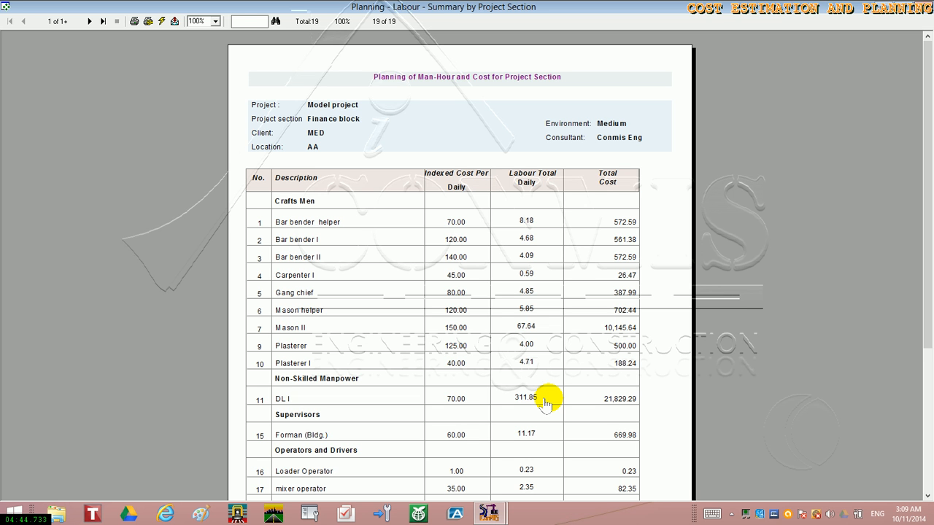
pyautogui.click(920, 14)
# Step: Generate the activity resources planning report for Model project's Finance block
pyautogui.click(447, 19)
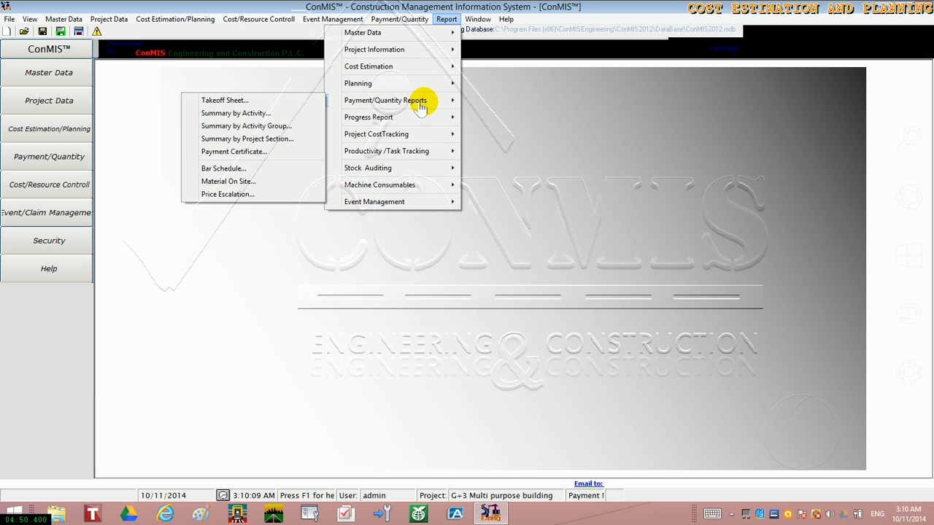
pyautogui.moveTo(385, 86)
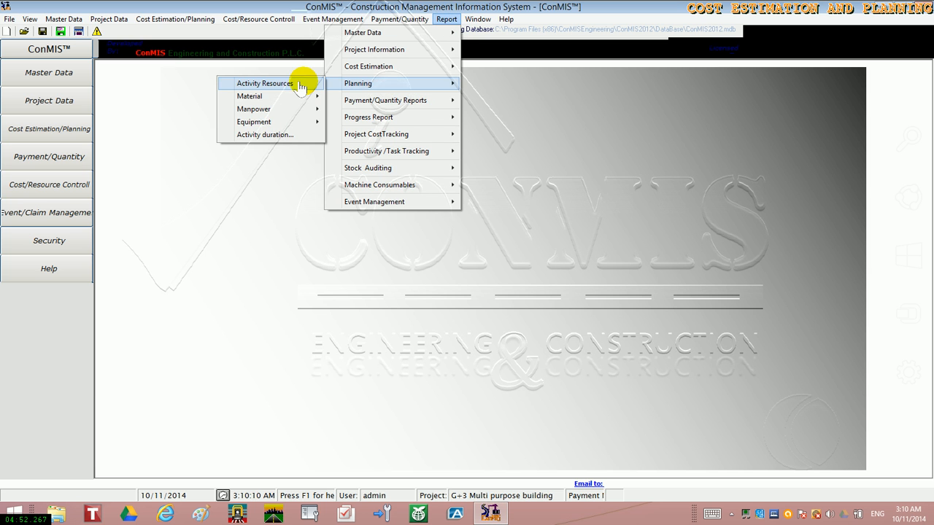
pyautogui.click(301, 86)
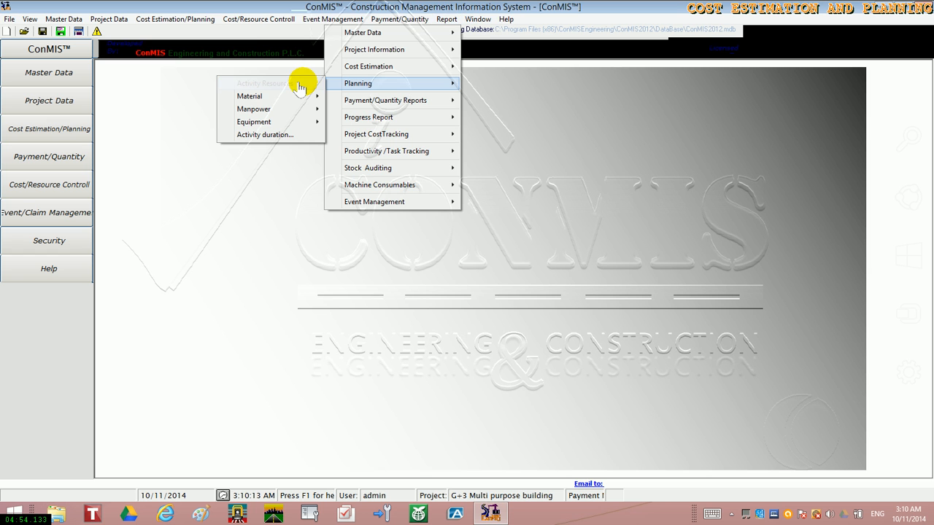
pyautogui.click(441, 180)
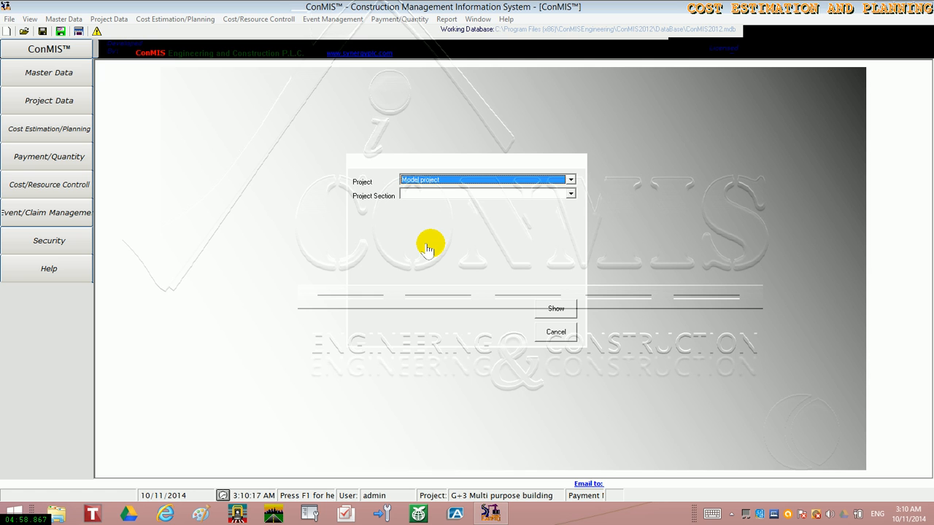
pyautogui.click(440, 197)
pyautogui.click(442, 205)
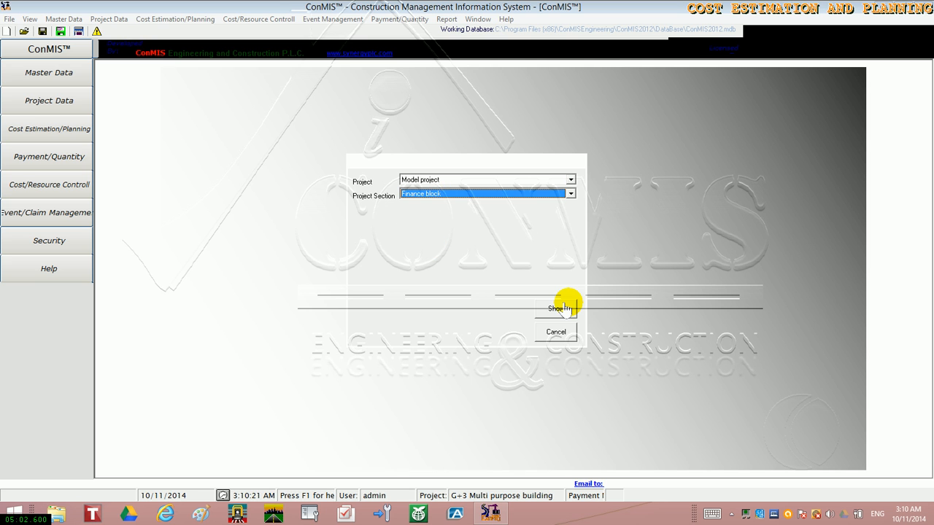
pyautogui.click(558, 309)
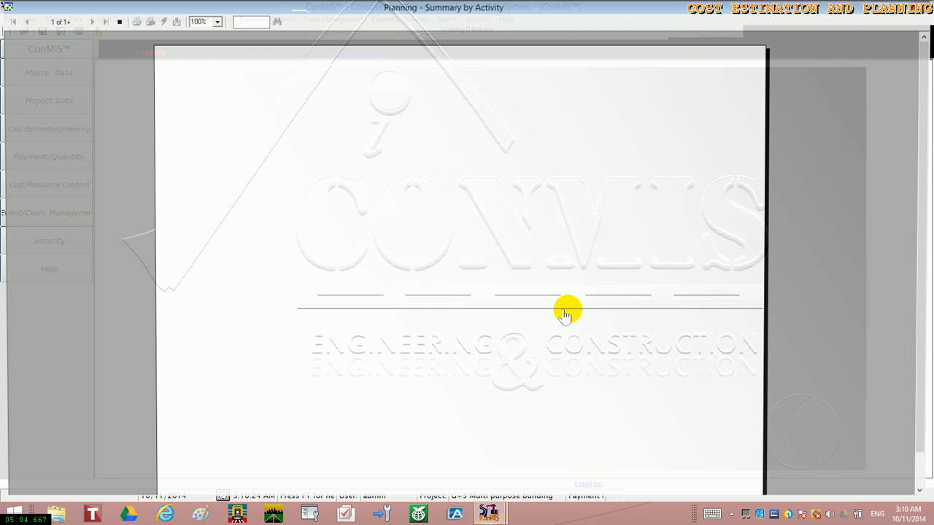
# Step: Page through the activity resources report to page 3 to review each activity's material, manpower and equipment costs
pyautogui.click(88, 22)
pyautogui.click(88, 22)
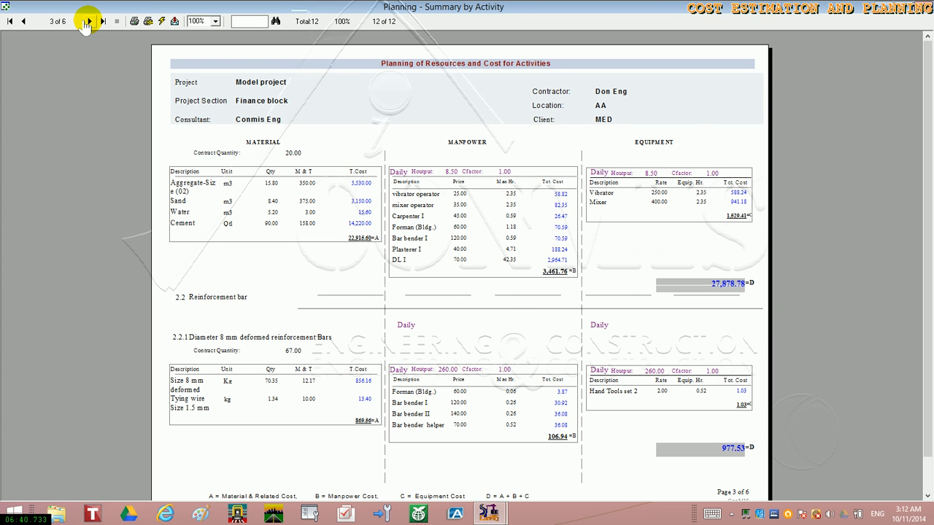